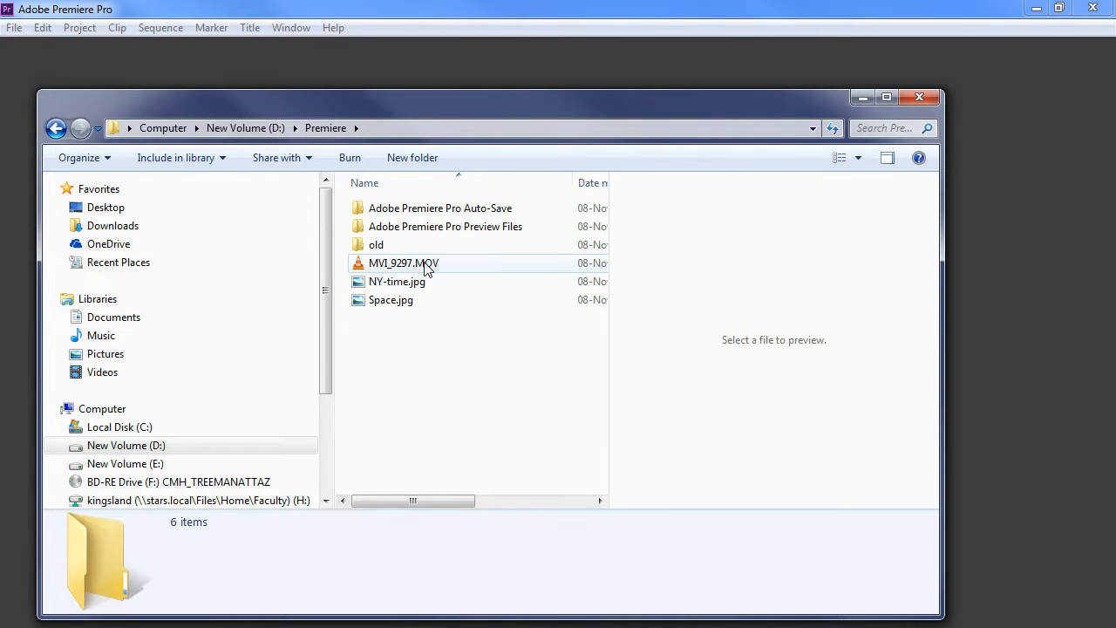
Preview MVI_9297.MOV, NY-time.jpg and Space.jpg in D:\Premiere, then move Explorer to reveal Premiere.
left_click(428, 269)
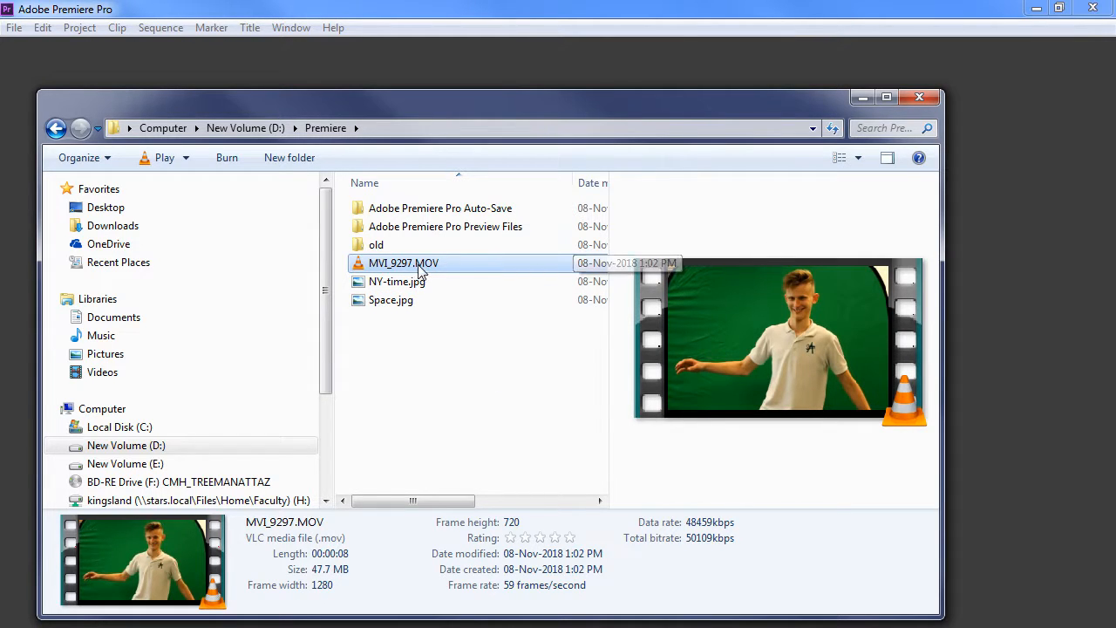
left_click_drag(436, 113, 635, 109)
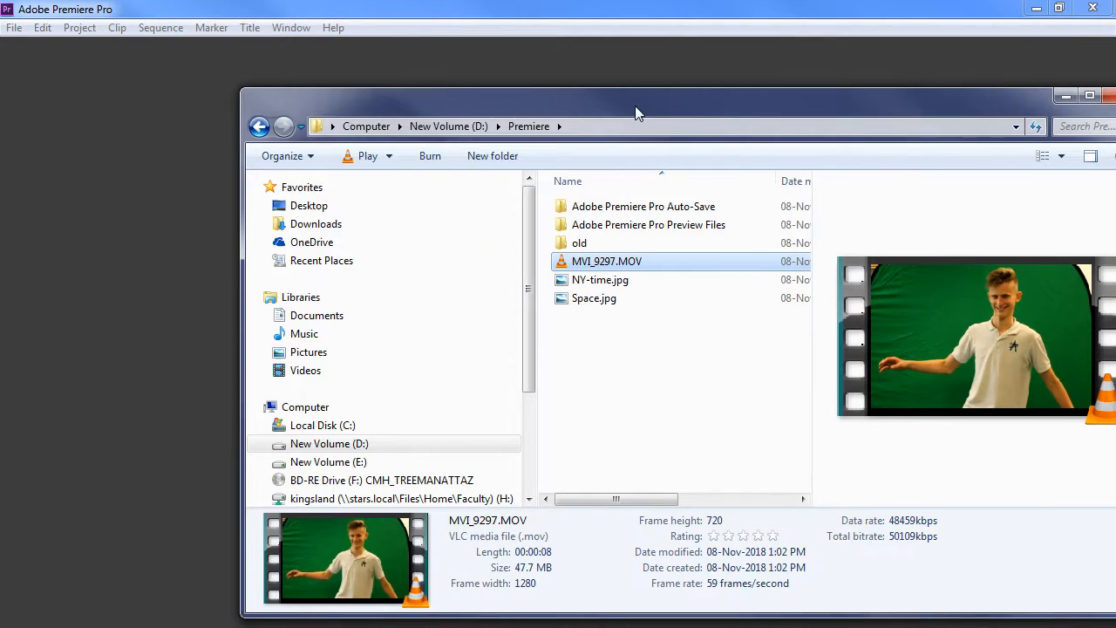
left_click(655, 375)
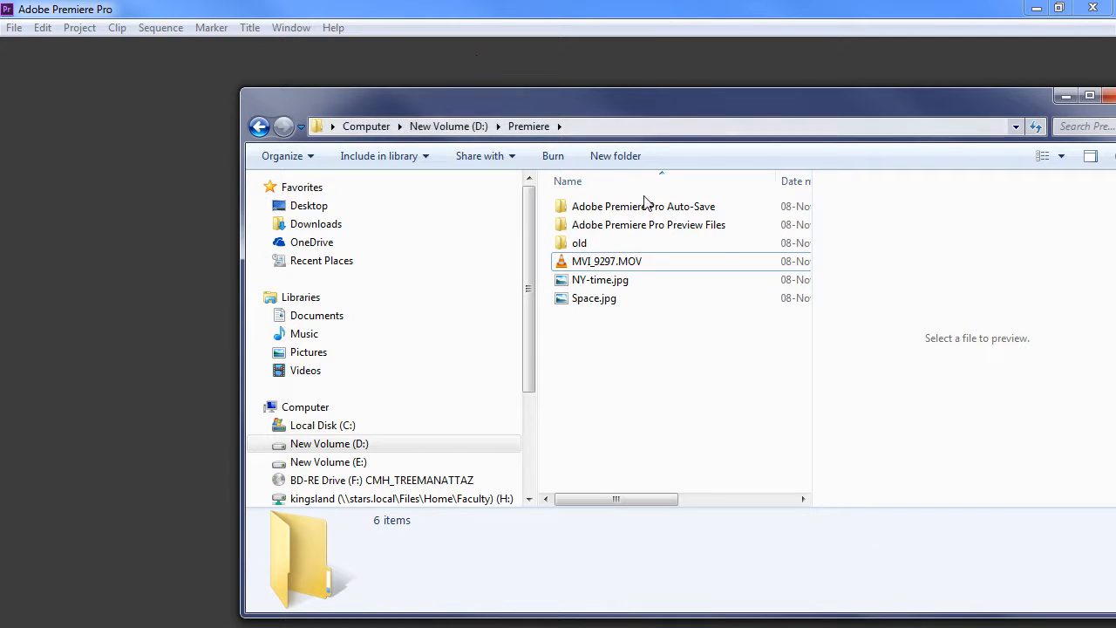
left_click(619, 284)
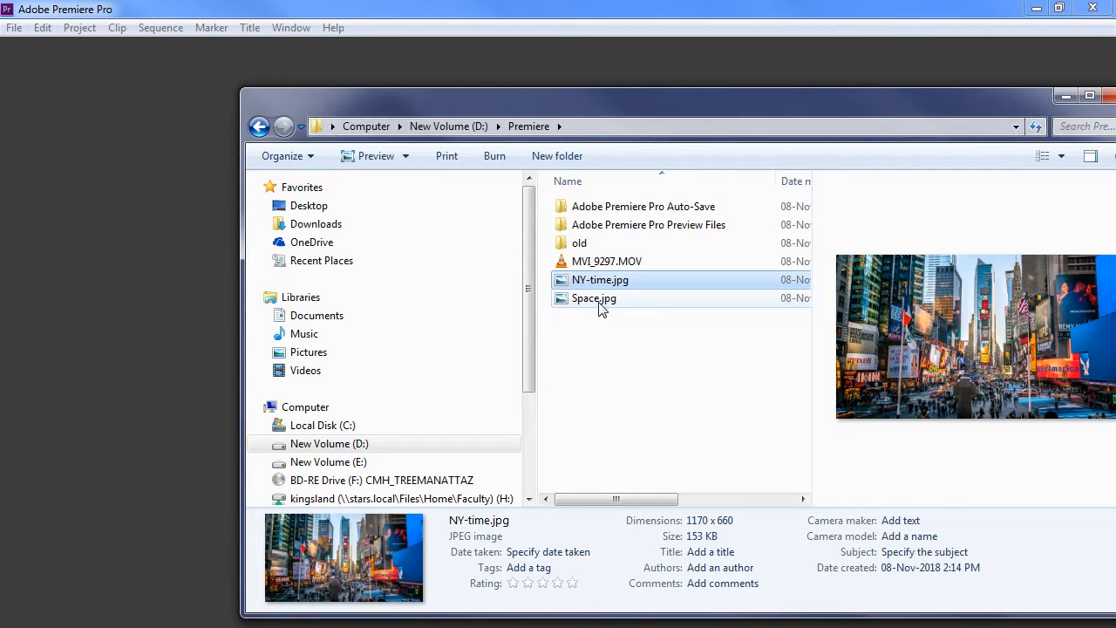
left_click(599, 300)
left_click(598, 286)
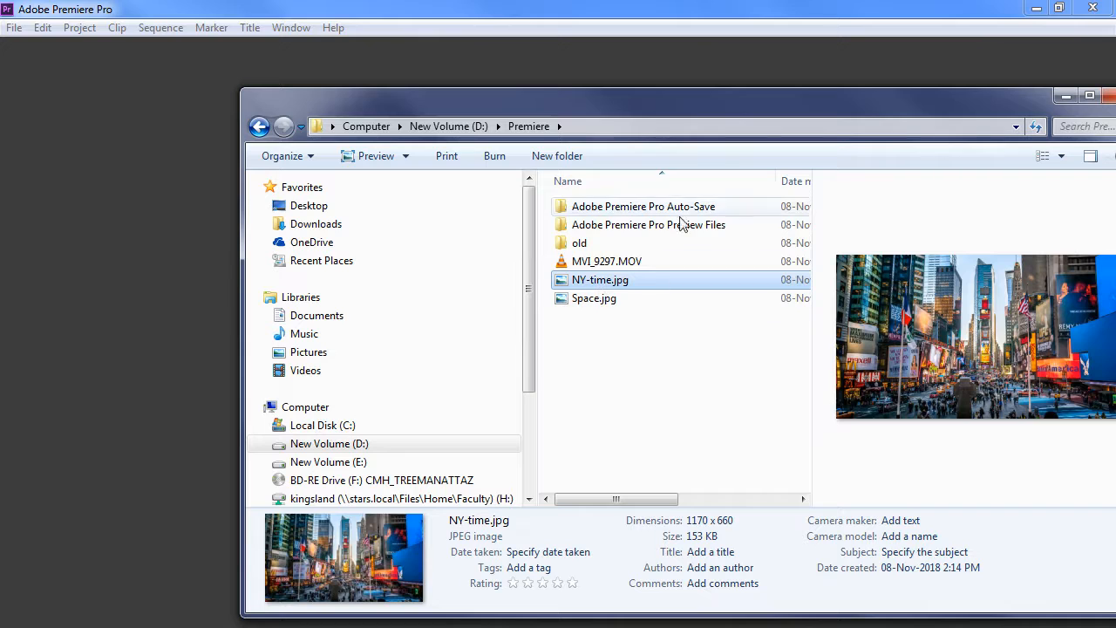
left_click_drag(606, 103, 633, 310)
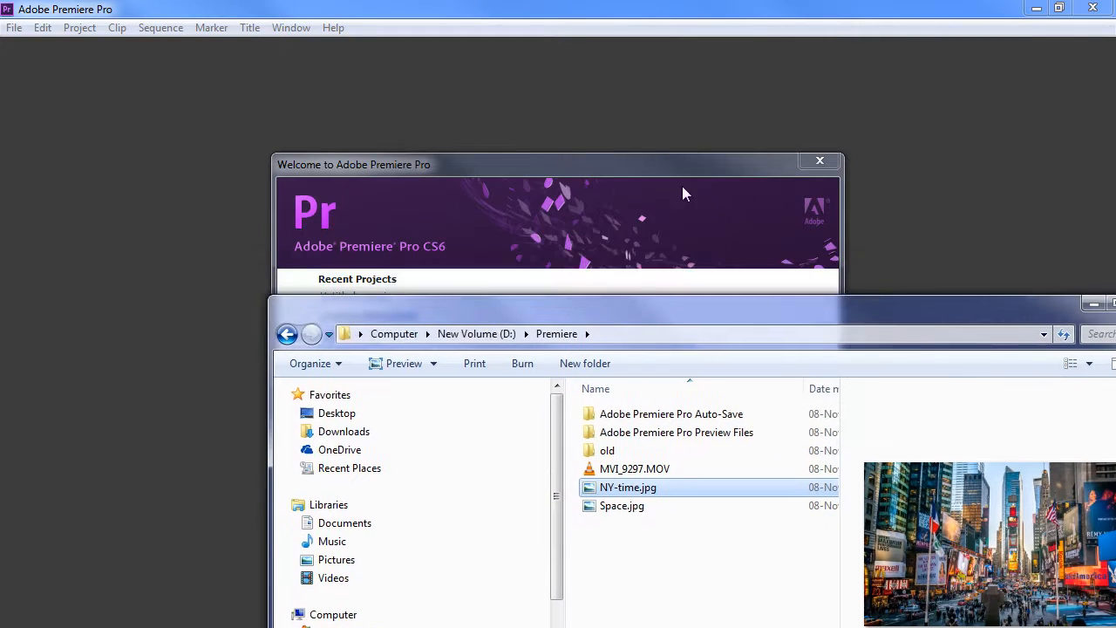
Create a new project named youtube-demo and accept the default ARRI 1080p 23.976 sequence preset.
left_click(594, 176)
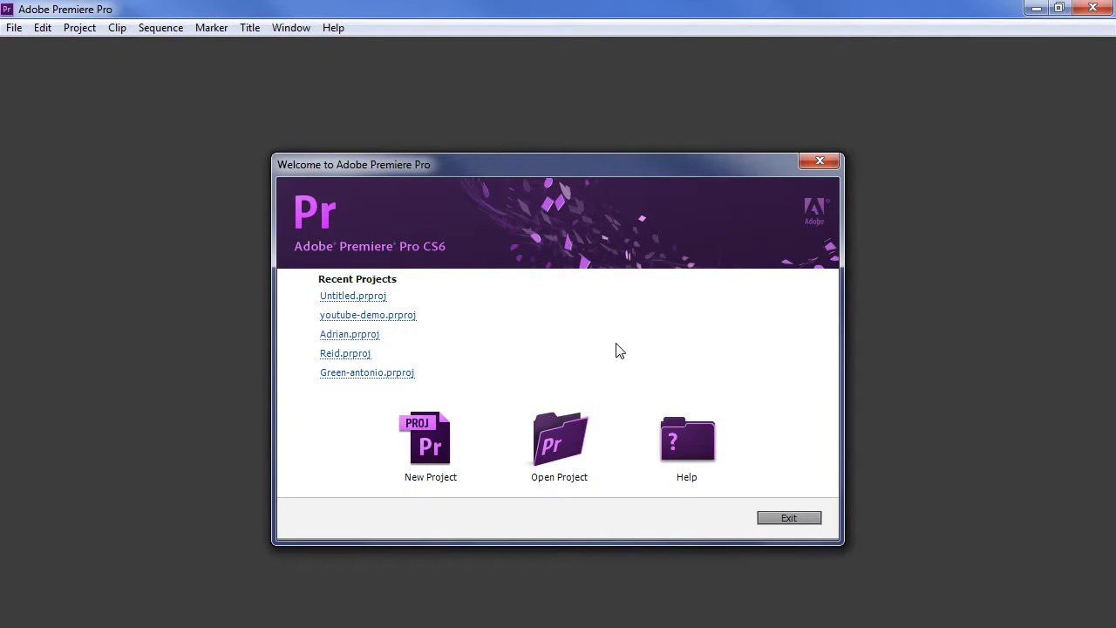
left_click(434, 443)
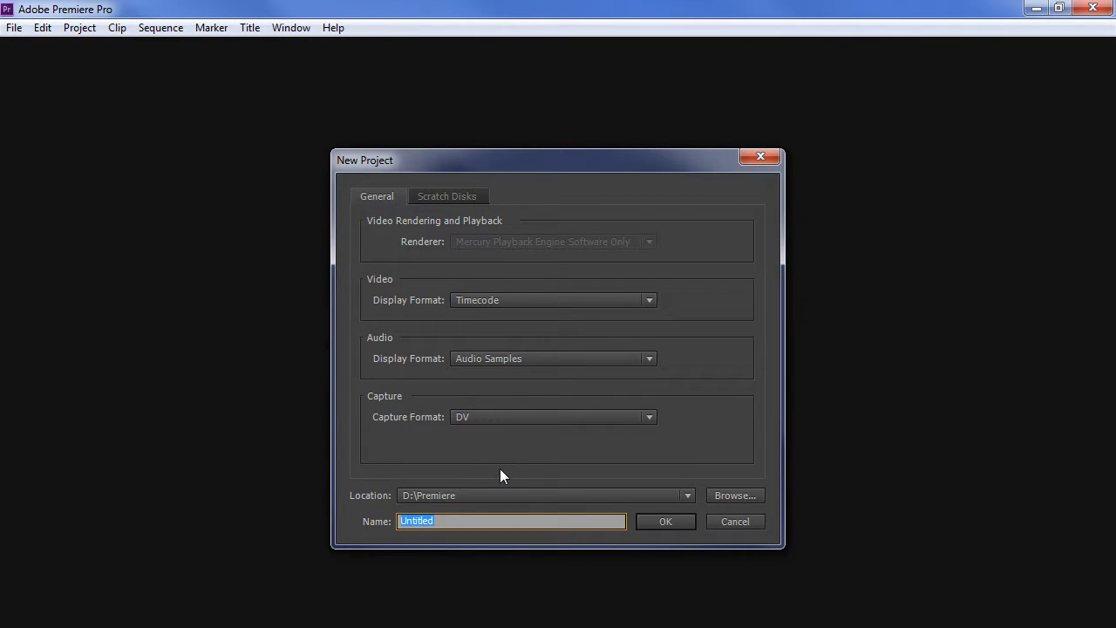
type("youtube-demo")
key("Return")
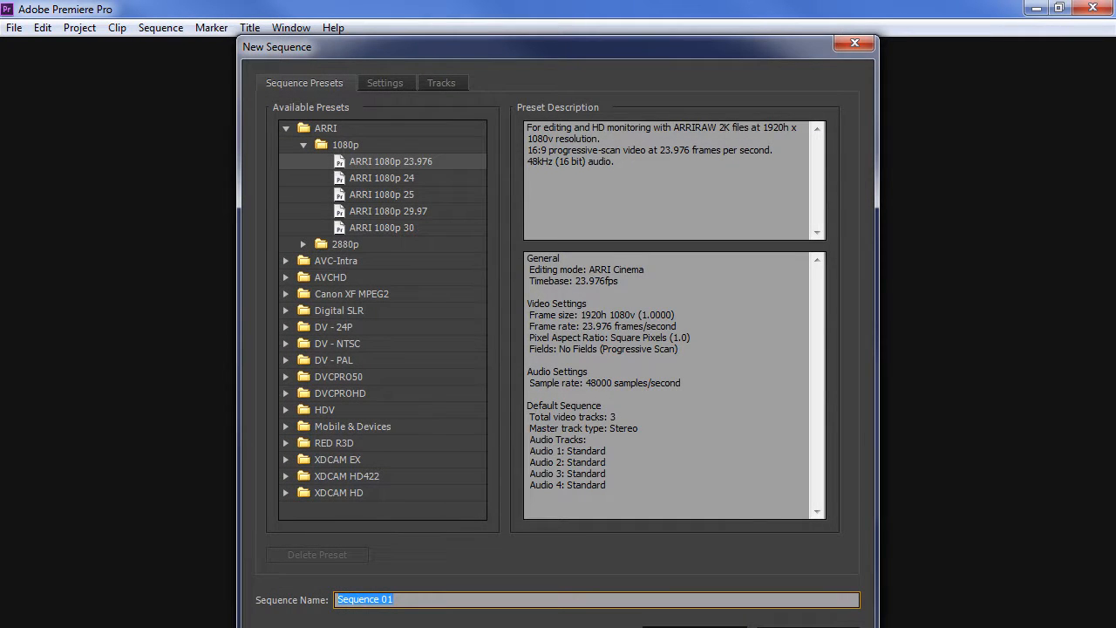
key("Return")
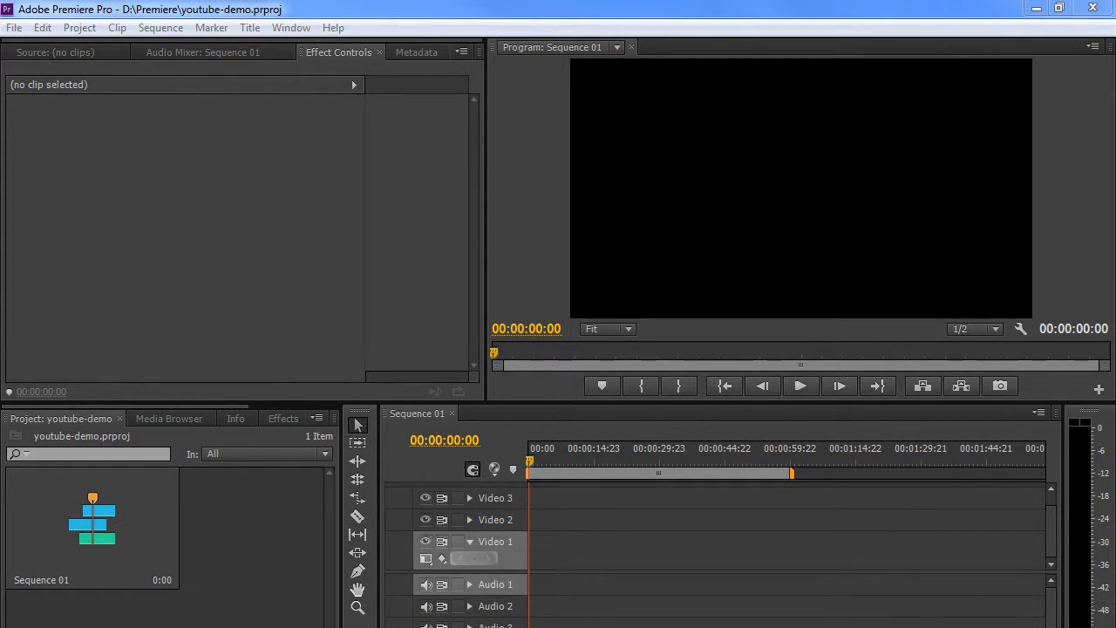
Import MVI_9297.MOV from Explorer into the youtube-demo Project panel.
key("ctrl+i")
left_click_drag(736, 314, 782, 125)
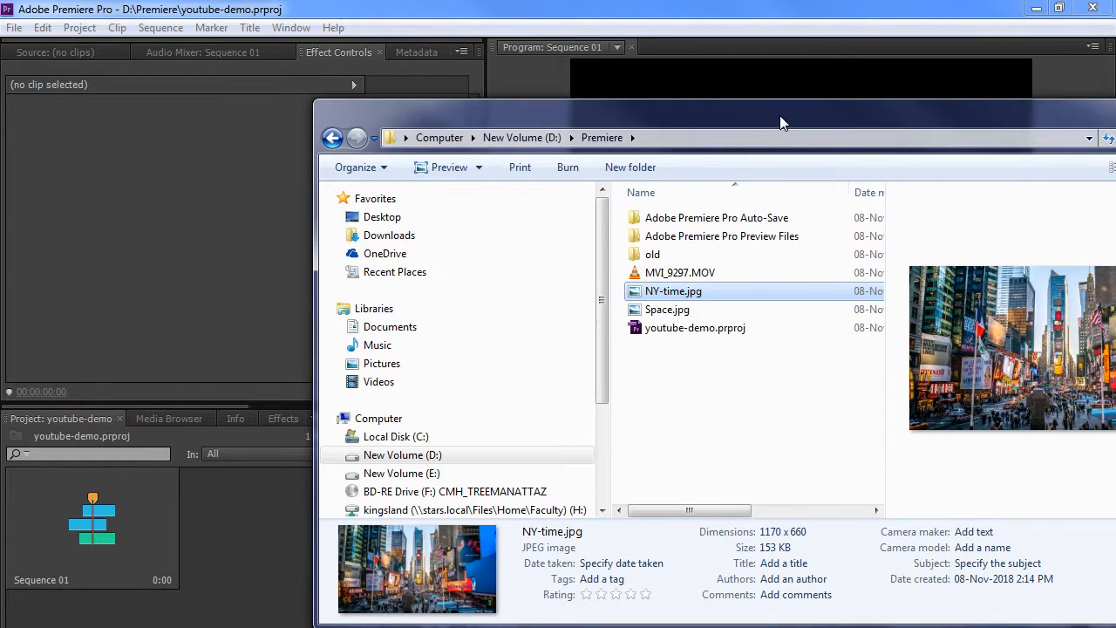
left_click(695, 276)
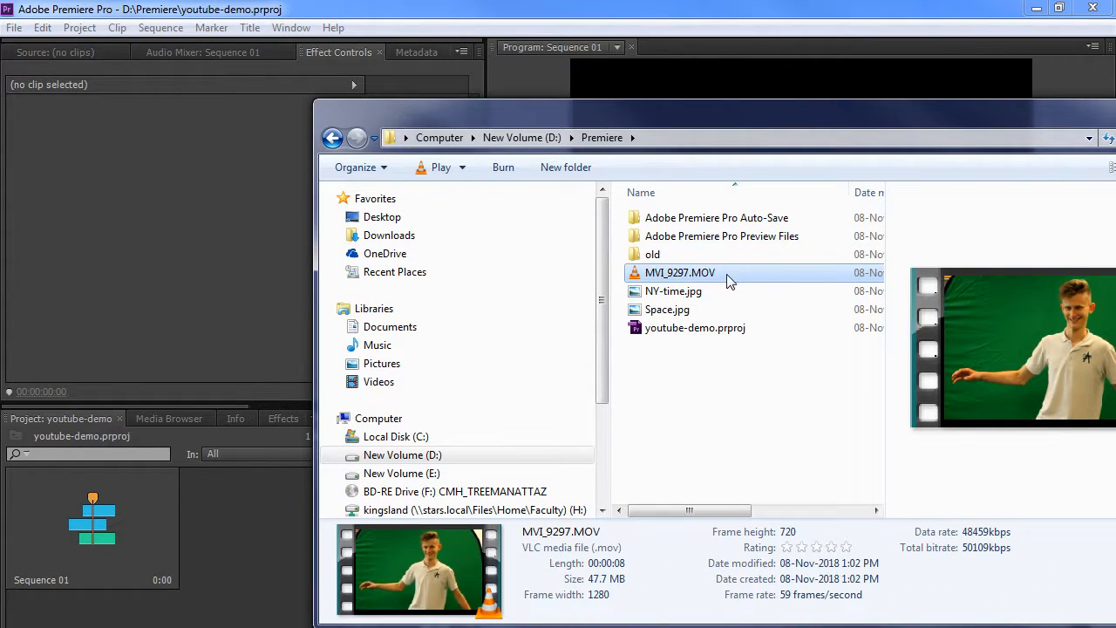
left_click_drag(730, 277, 273, 558)
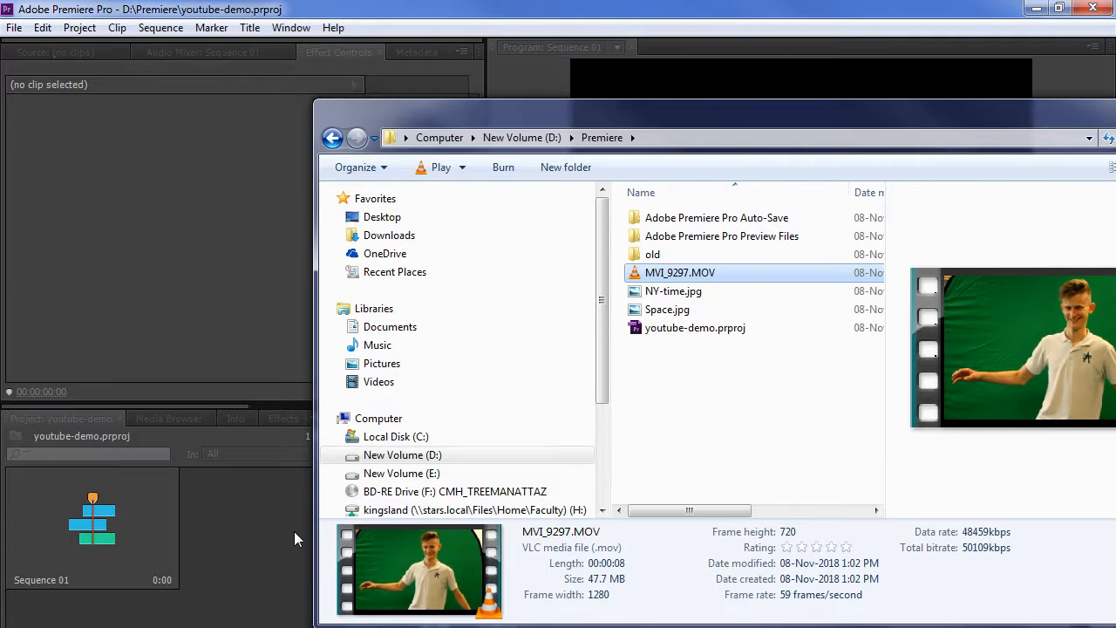
left_click_drag(669, 115, 2, 201)
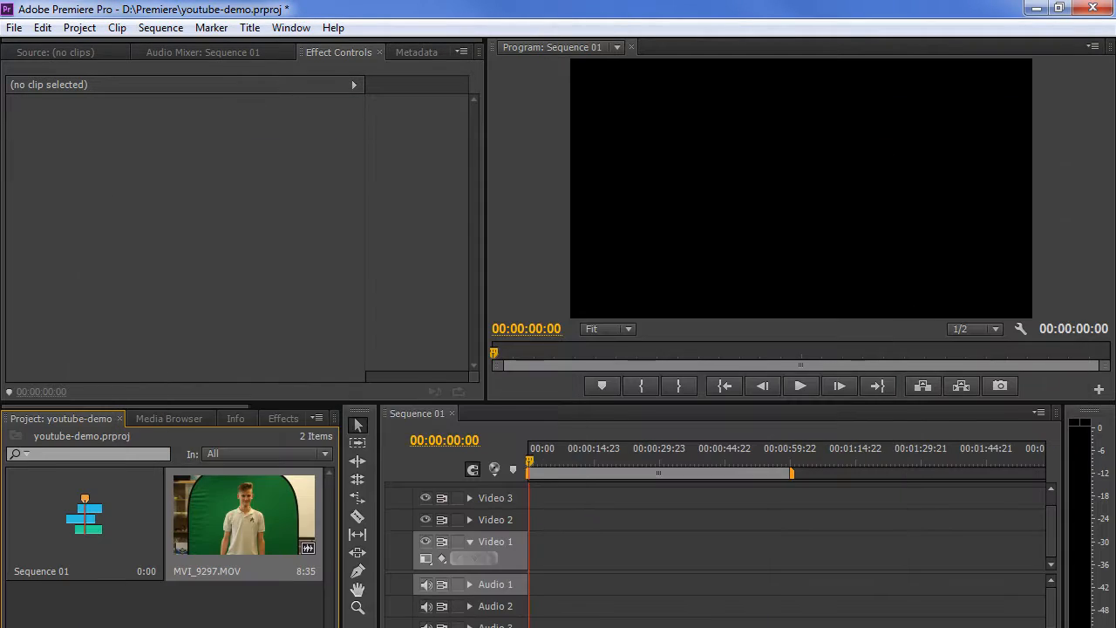
Place MVI_9297.MOV at the start of Sequence 01, match sequence settings, and mute Audio 1.
mouse_move(227, 516)
left_mouse_down()
mouse_move(618, 563)
mouse_move(536, 563)
left_mouse_up()
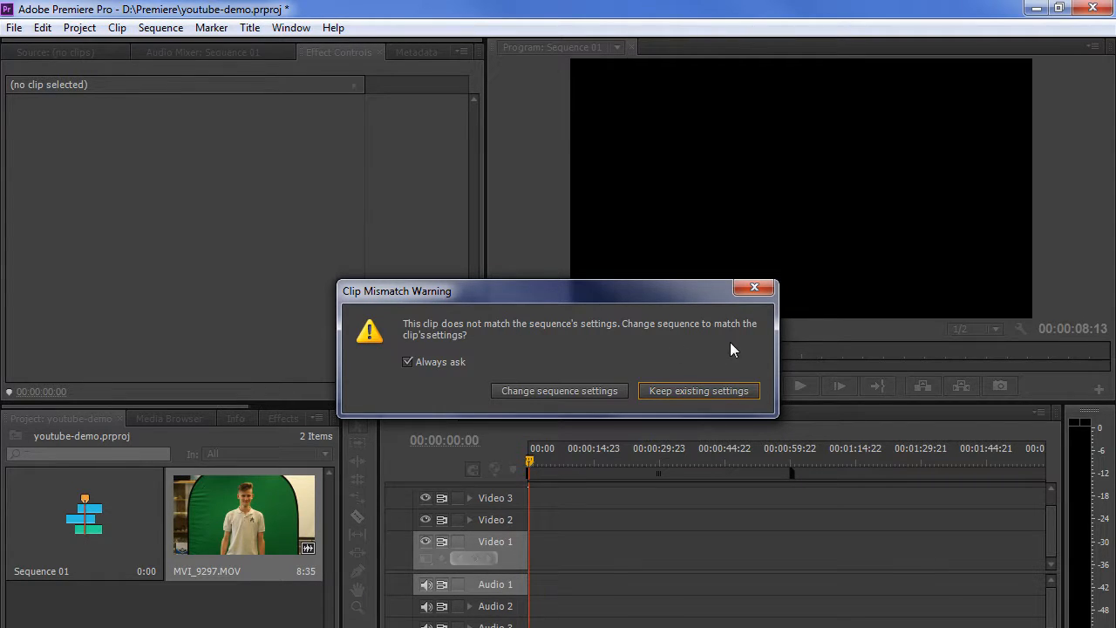
left_click(549, 390)
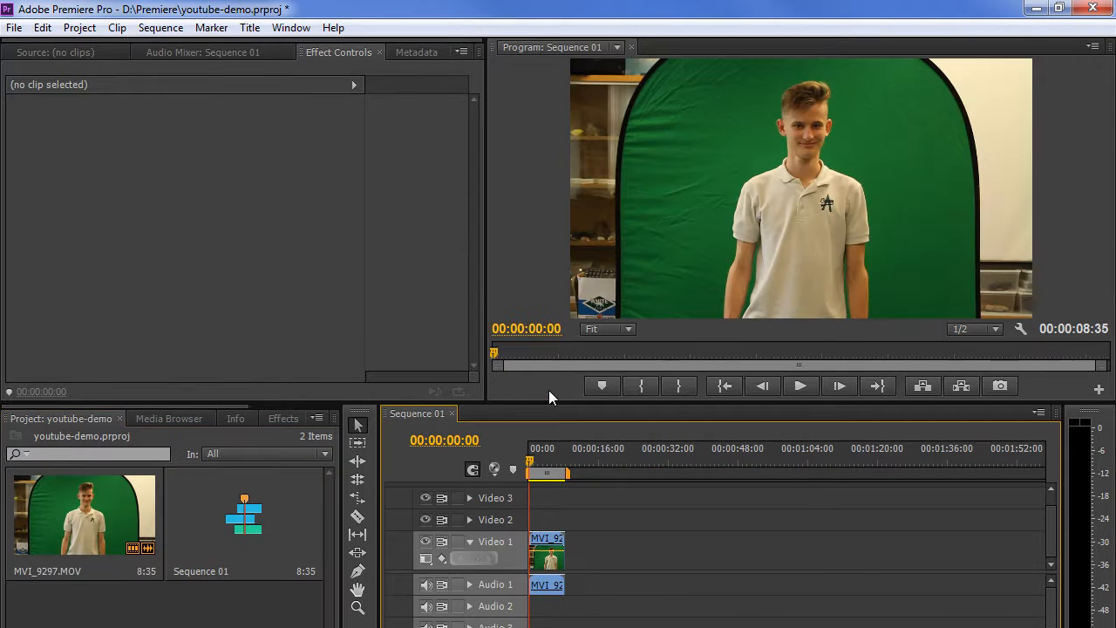
left_click_drag(440, 627, 466, 627)
left_click_drag(528, 458, 551, 463)
left_click(425, 585)
Unlink the clip's video from its audio, test-delete the audio, and re-mute Audio 1.
right_click(745, 539)
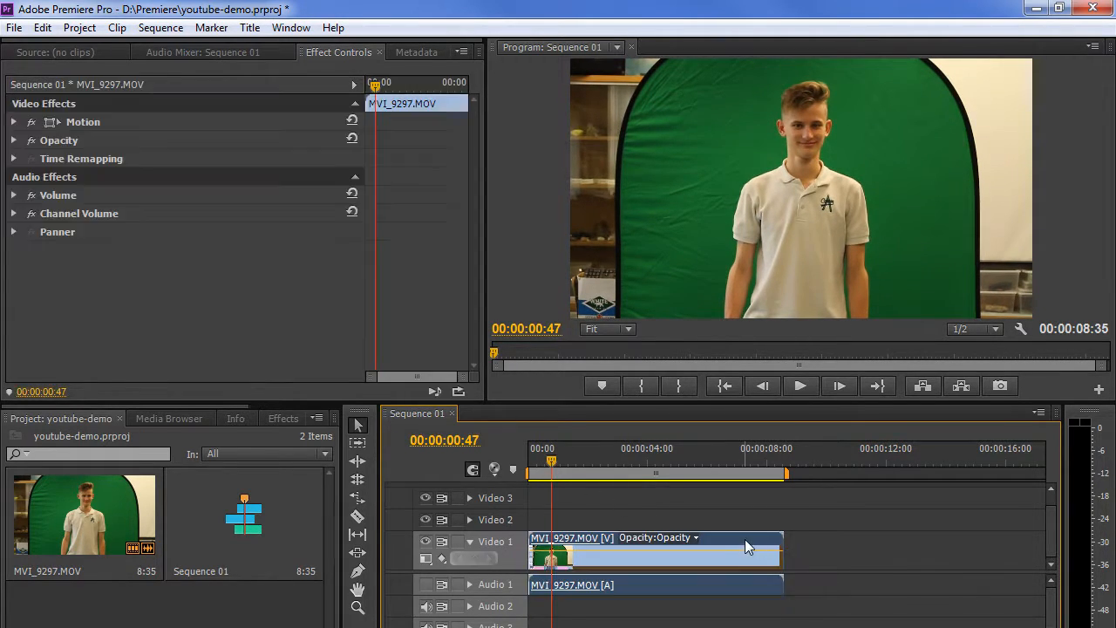
left_click(790, 183)
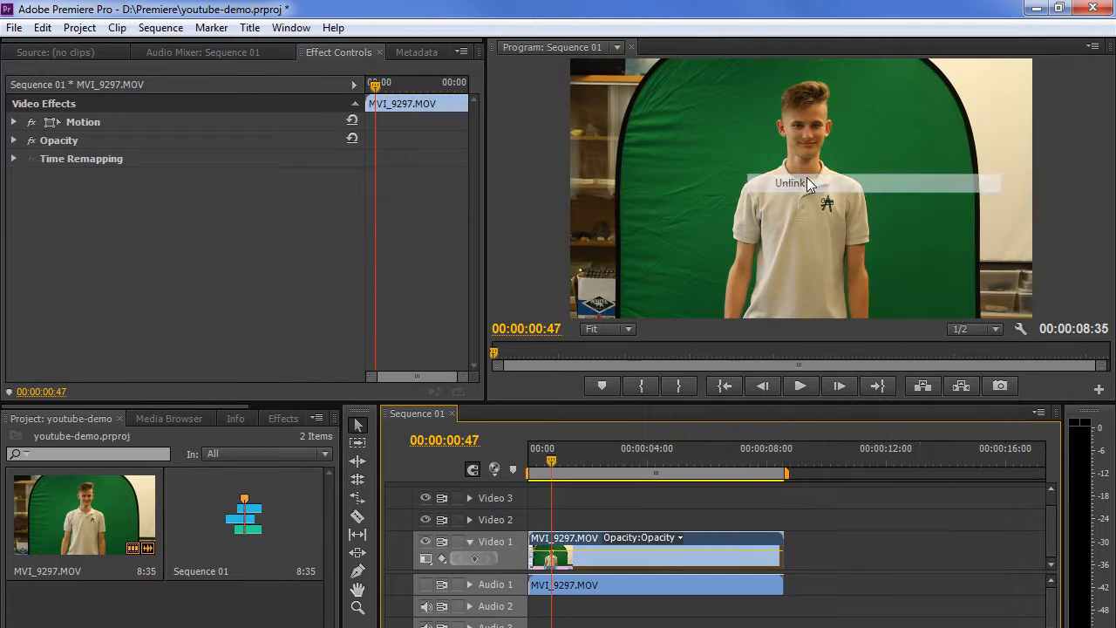
left_click(967, 548)
left_click(739, 585)
key("Delete")
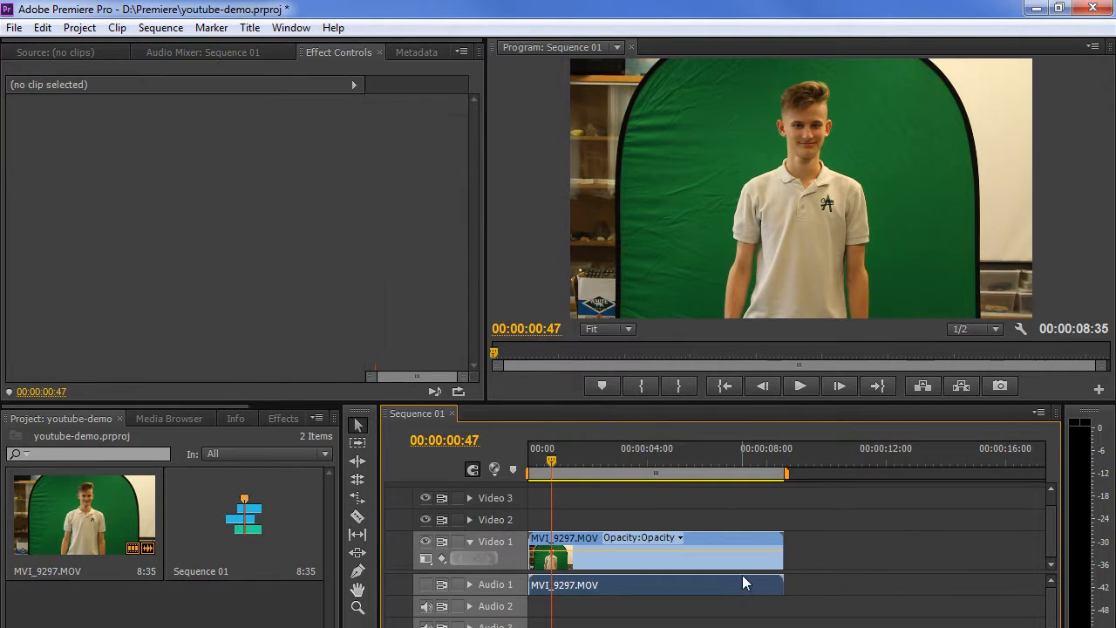
key("ctrl+z")
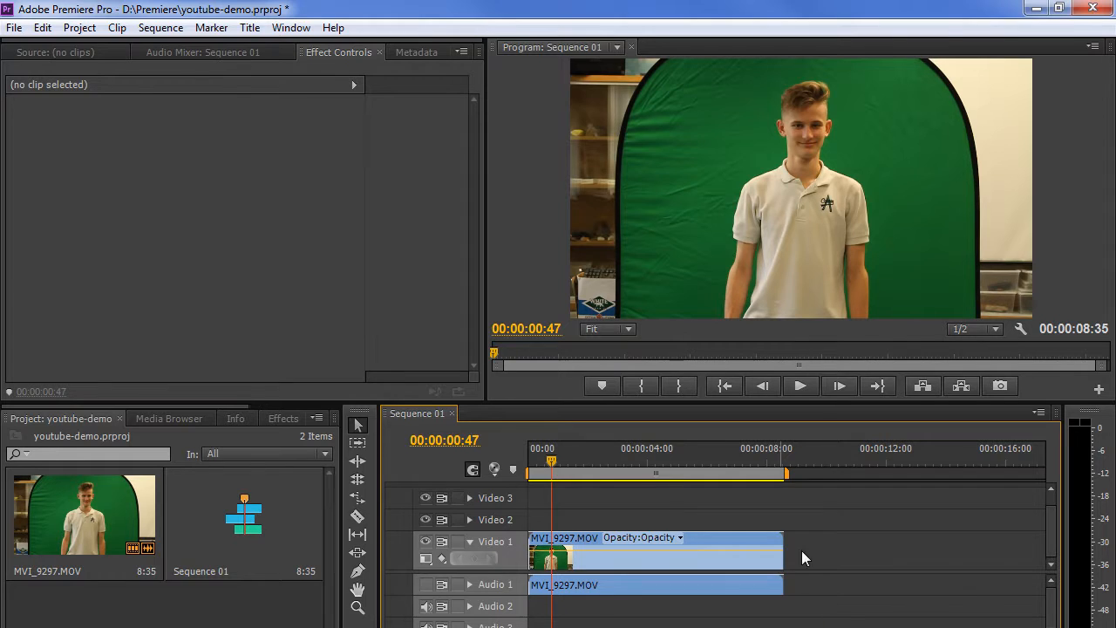
left_click(427, 585)
mouse_move(558, 469)
left_mouse_down()
mouse_move(495, 462)
mouse_move(573, 467)
mouse_move(564, 468)
left_mouse_up()
left_click(429, 586)
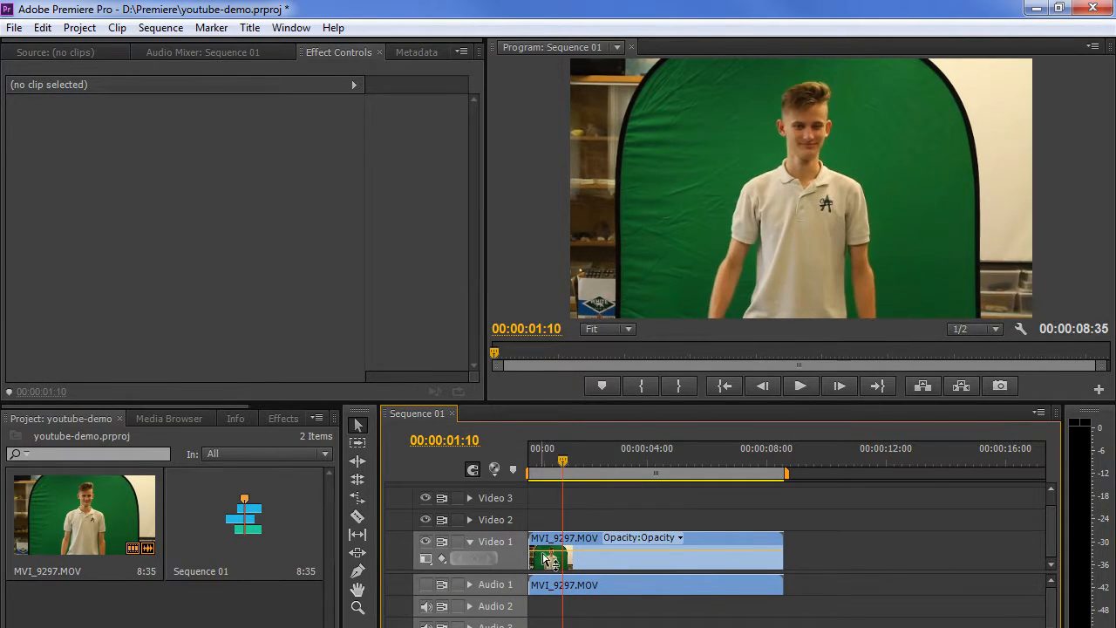
Trim the clip to 00:00:06:27, delete its audio, move it to the start, park at 00:00:01:03.
left_click_drag(538, 538, 566, 538)
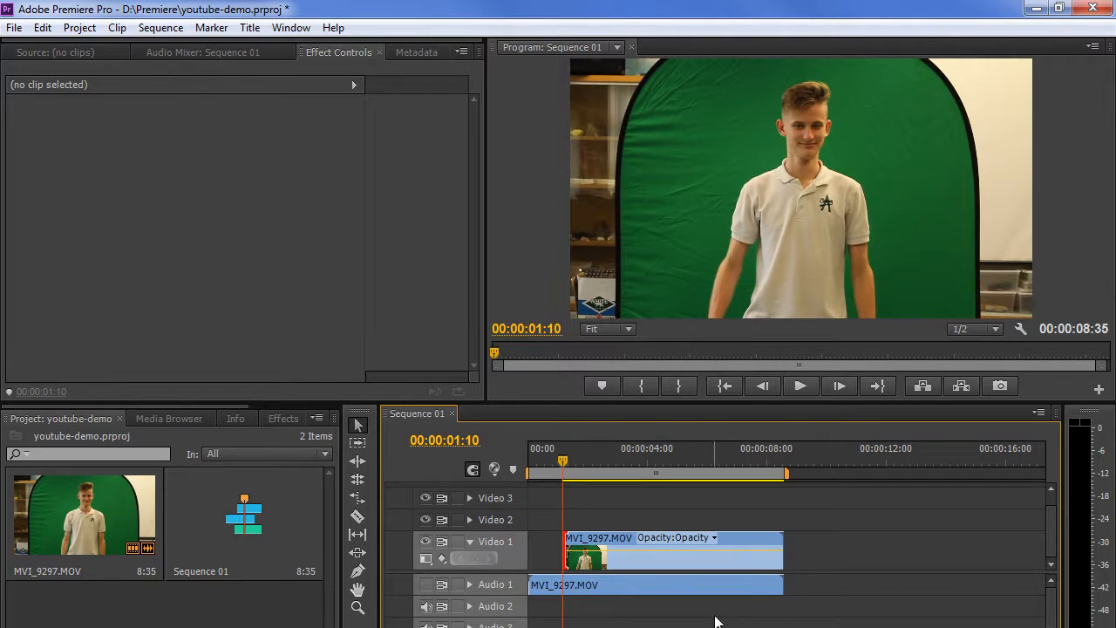
left_click(606, 590)
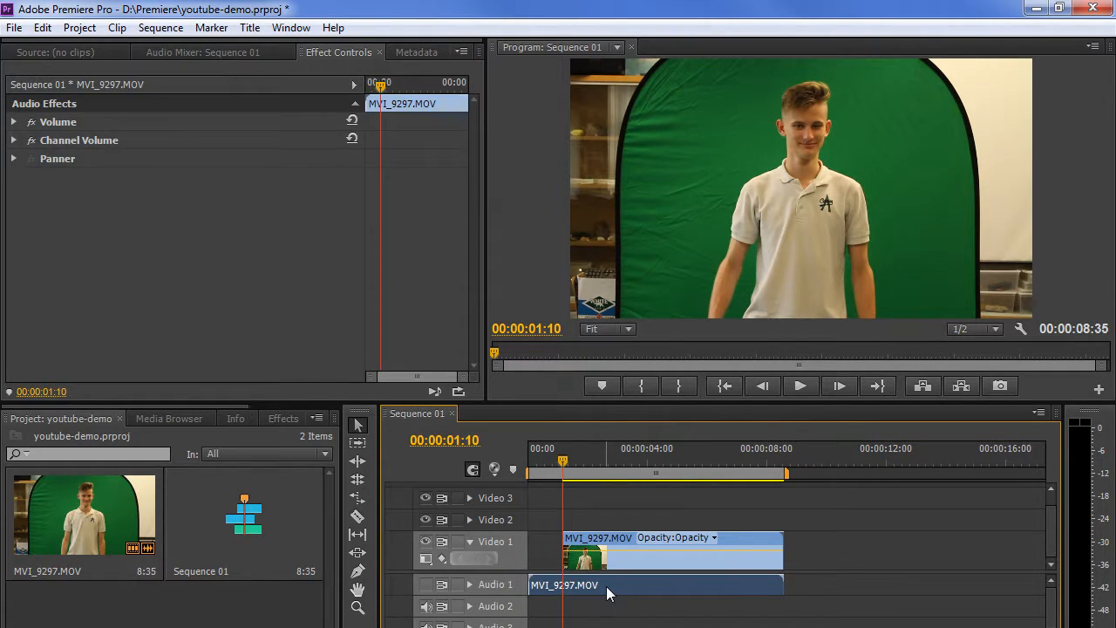
key("Delete")
left_click_drag(565, 469, 756, 468)
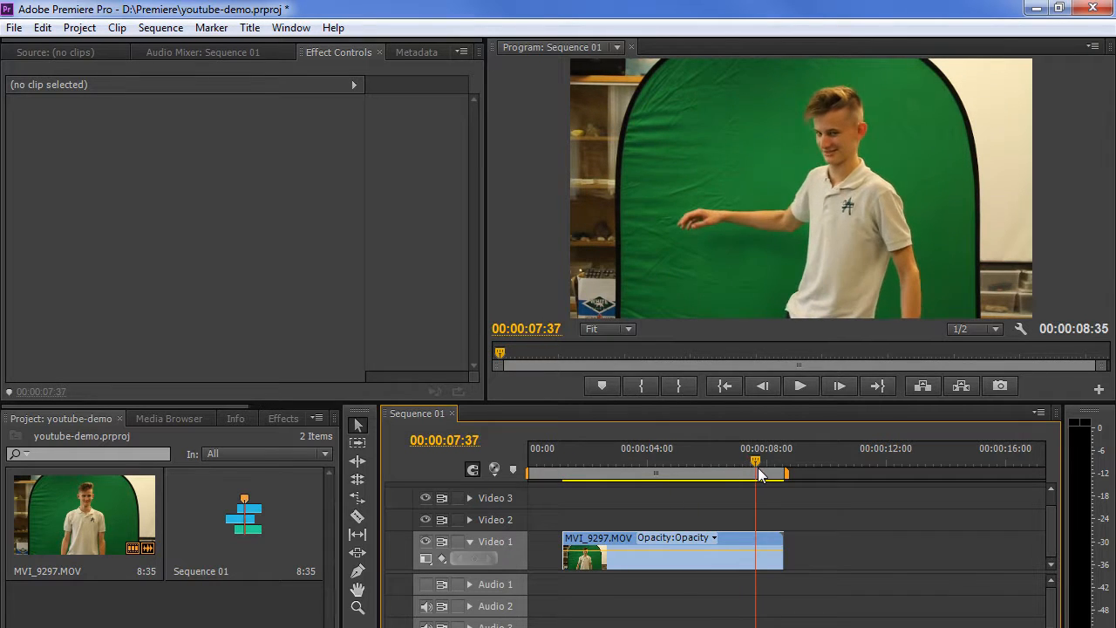
left_click_drag(782, 536, 755, 550)
left_click_drag(596, 548, 562, 549)
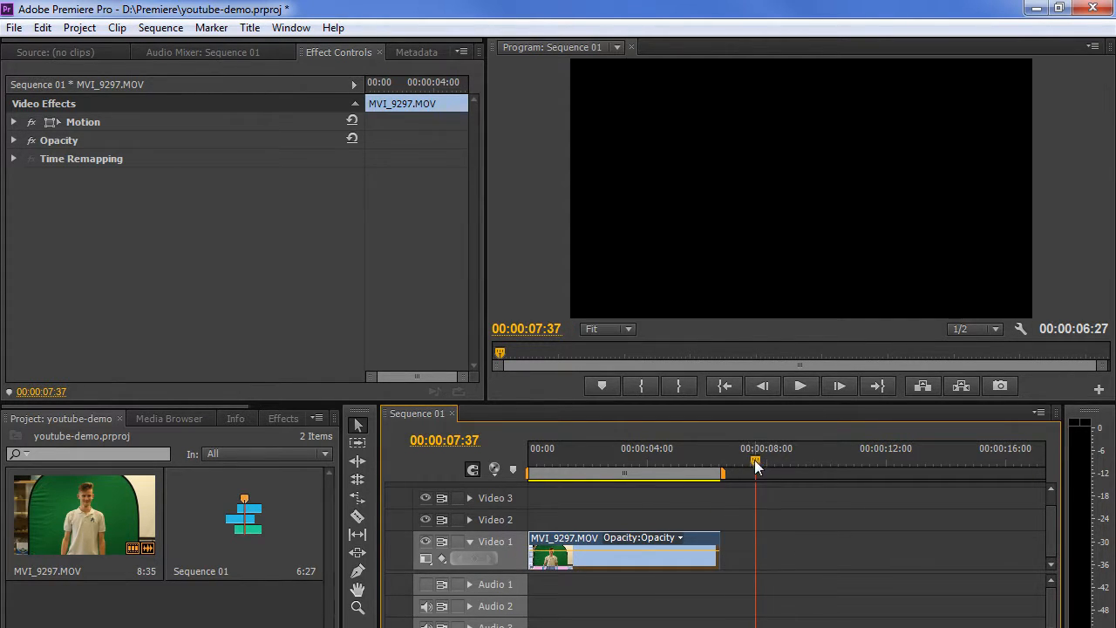
left_click_drag(755, 459, 722, 462)
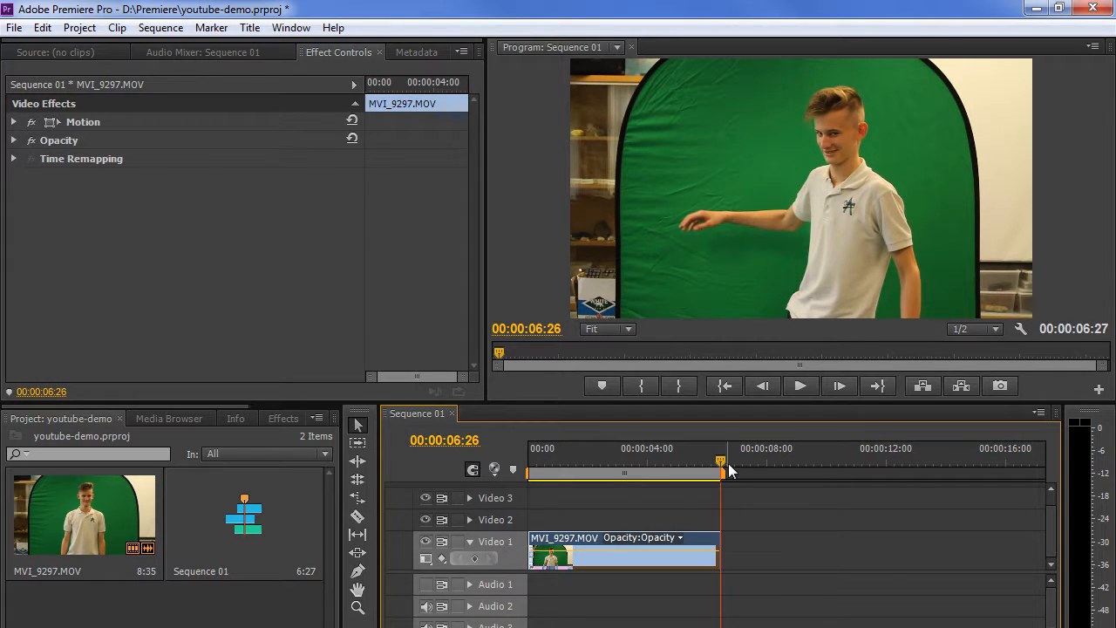
left_click_drag(722, 461, 559, 462)
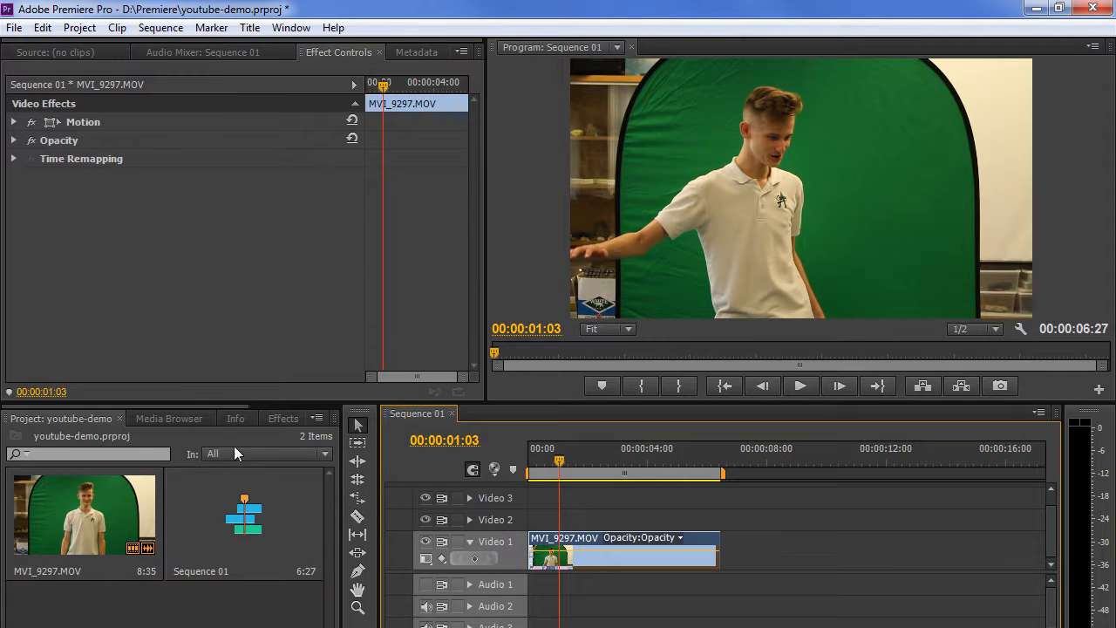
Search the effects for 'matte' and apply Eight-Point Garbage Matte to the Video 1 clip.
left_click(277, 418)
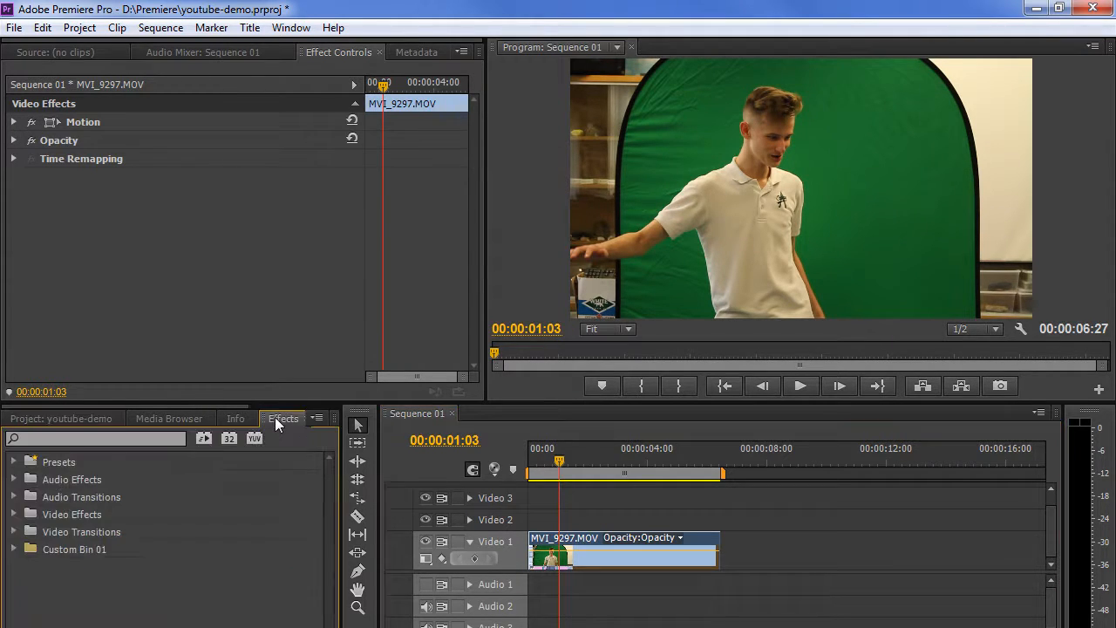
left_click(157, 438)
type("matte")
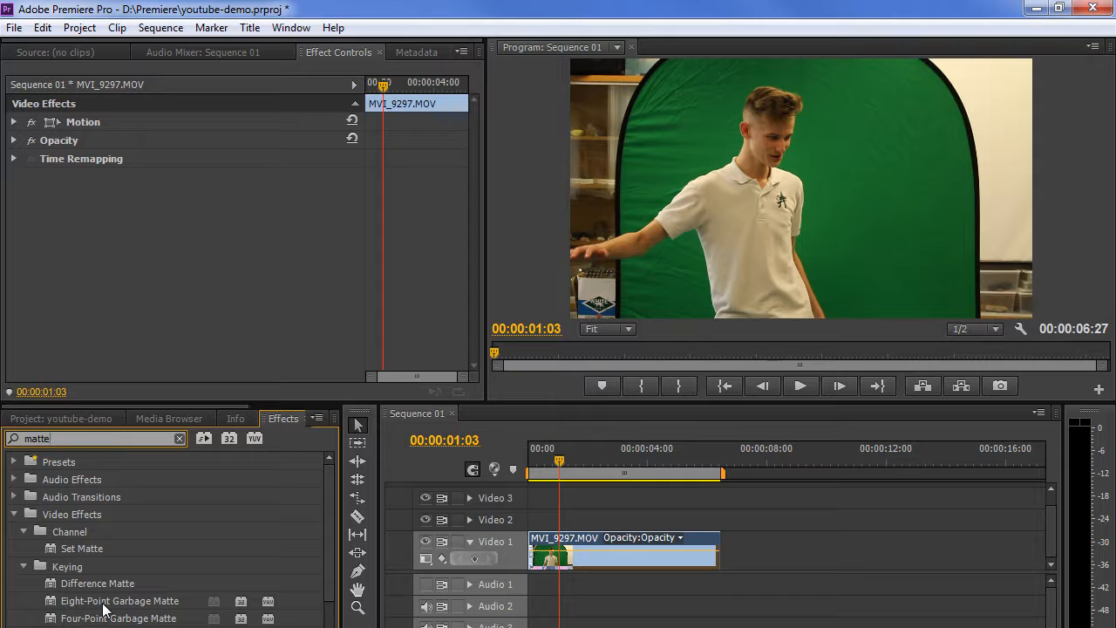
left_click_drag(103, 608, 587, 558)
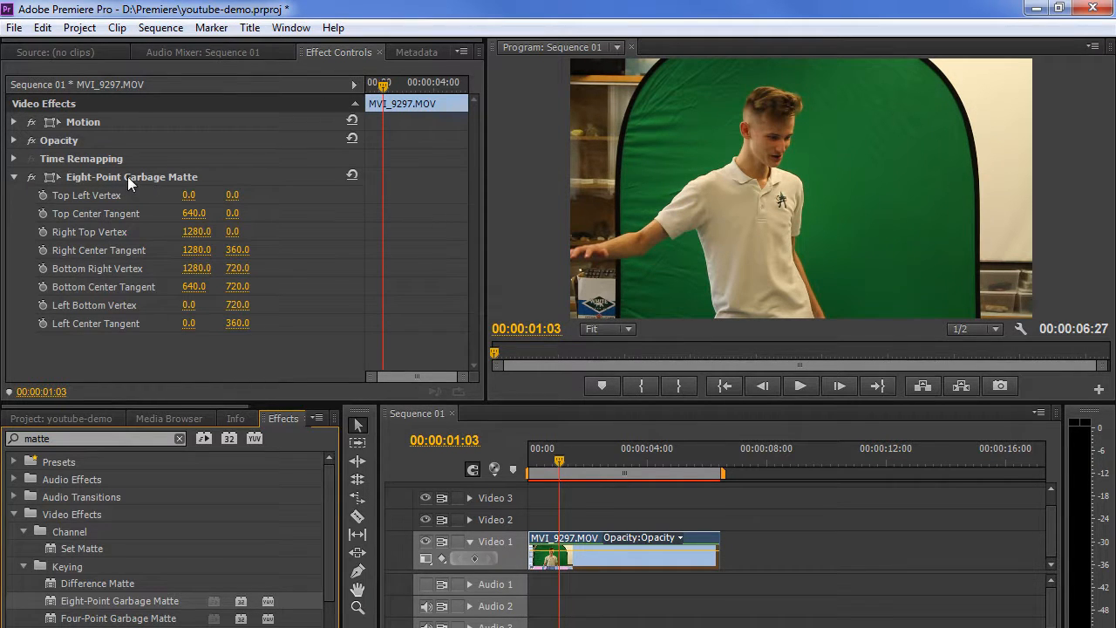
Pull the garbage matte's left-side vertices inward to hide the wall left of the green screen.
left_click(114, 176)
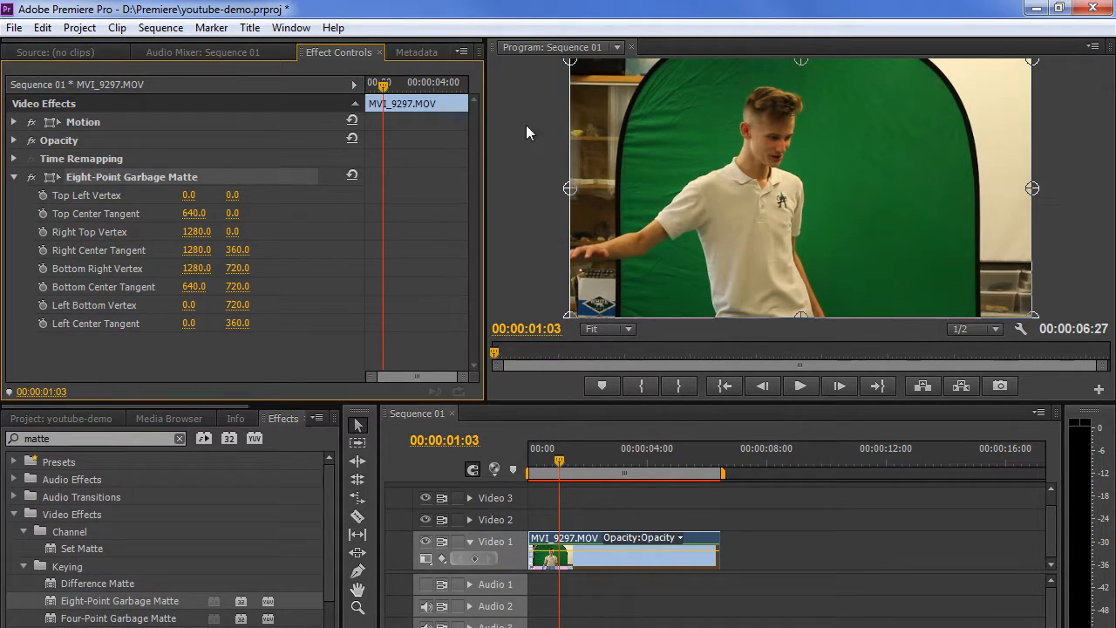
left_click(569, 68)
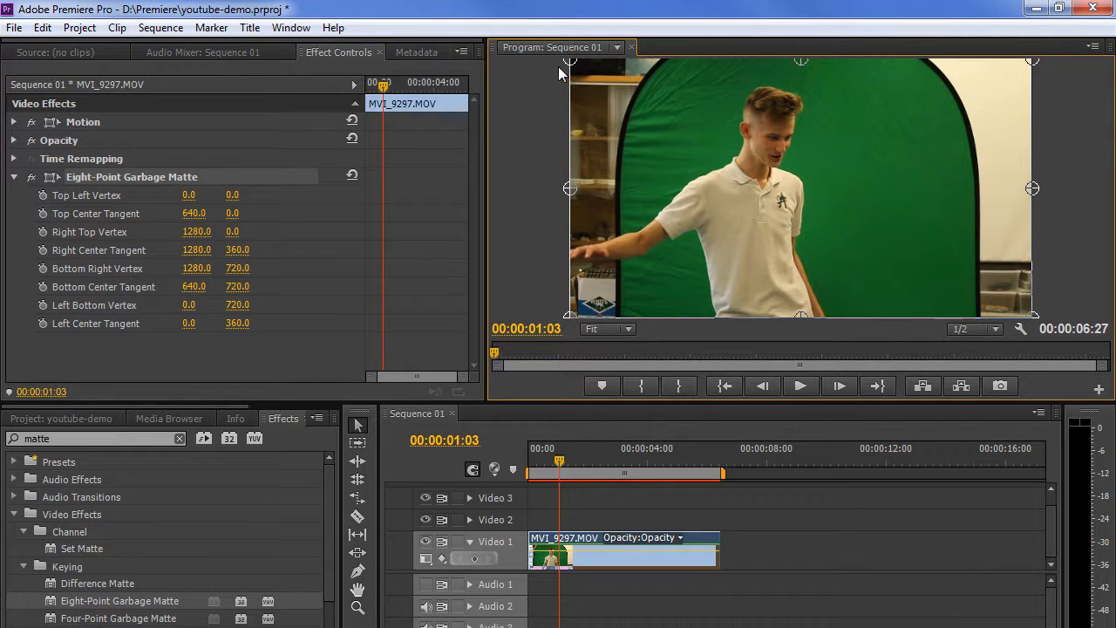
left_click_drag(570, 68, 673, 67)
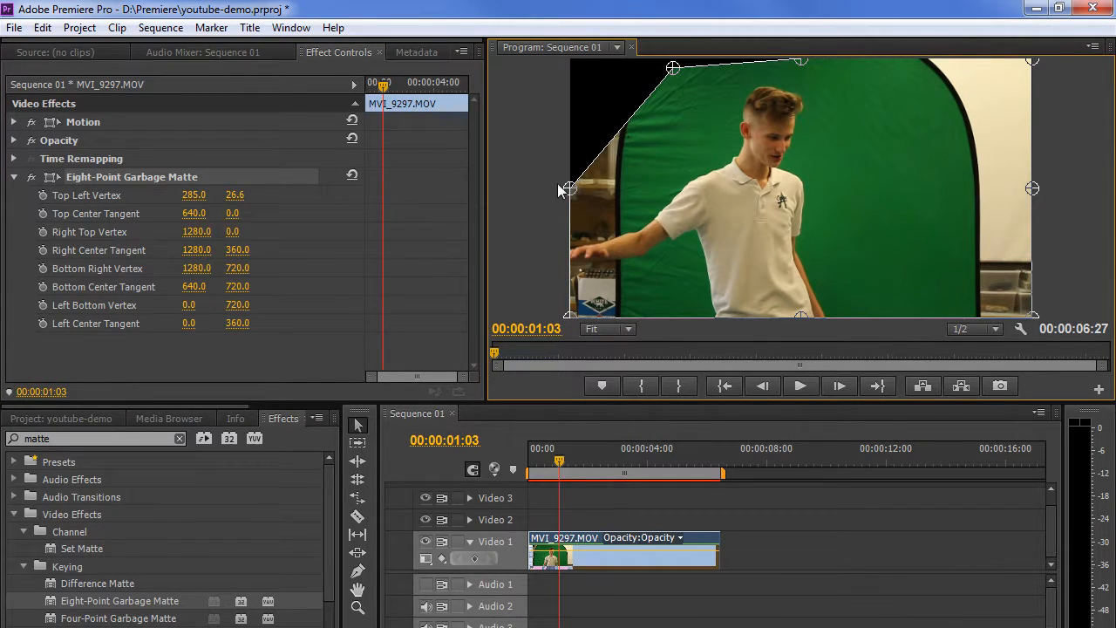
left_click_drag(570, 188, 630, 188)
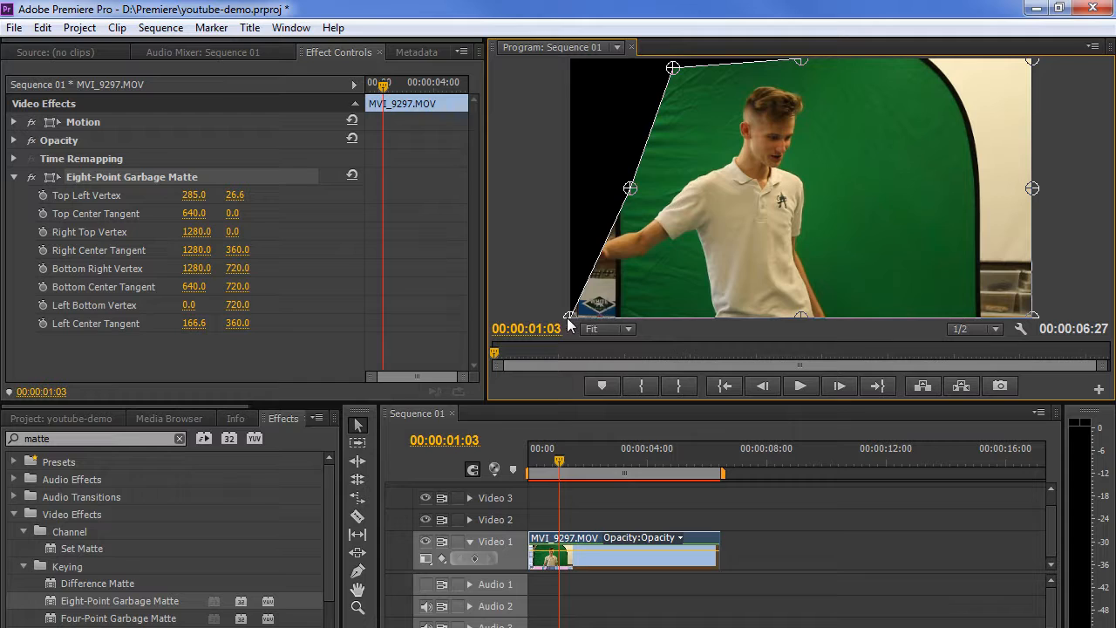
left_click_drag(571, 316, 629, 327)
left_click_drag(629, 189, 621, 186)
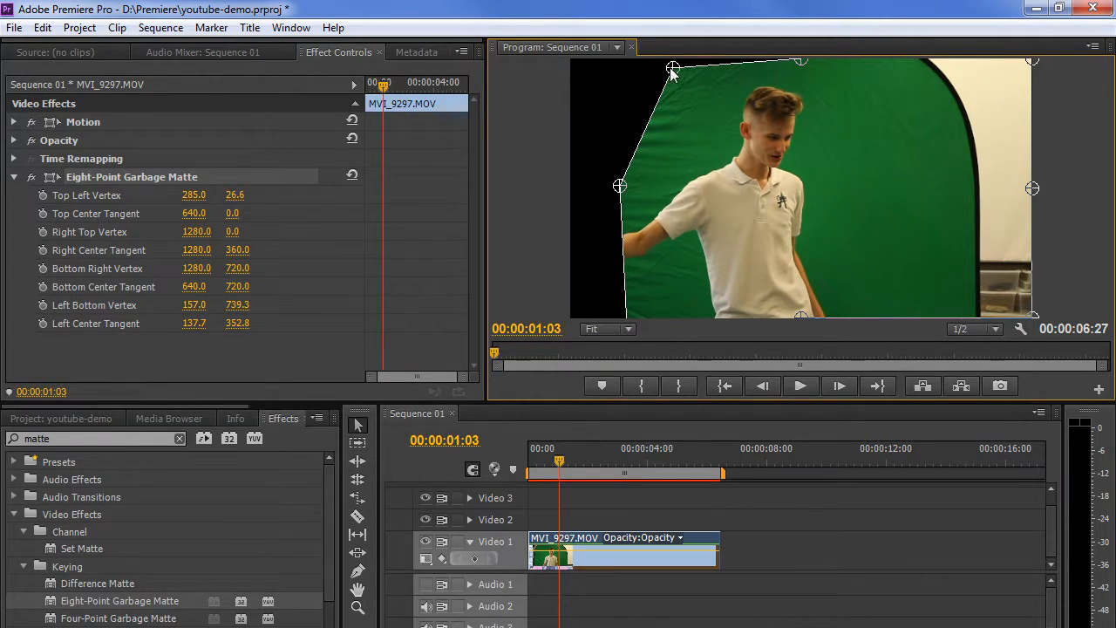
mouse_move(672, 67)
left_mouse_down()
mouse_move(645, 78)
mouse_move(672, 68)
left_mouse_up()
Pull the right-side vertices inward past the shelf, check a later frame, and clear the effects search.
left_click_drag(1035, 59, 915, 77)
left_click_drag(1033, 188, 973, 188)
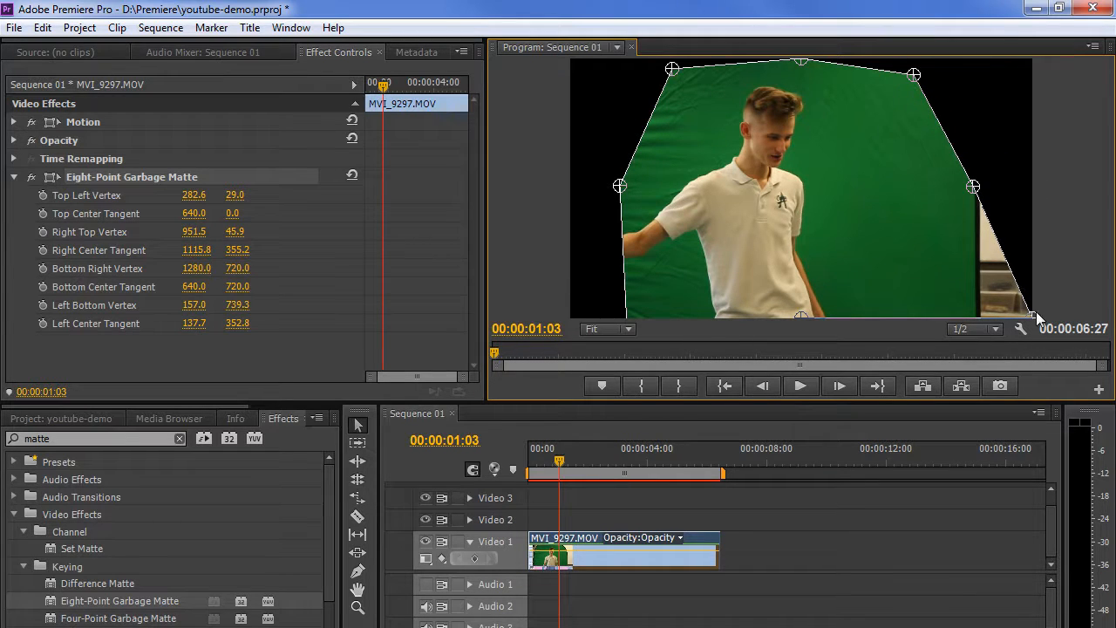
left_click_drag(1034, 316, 975, 323)
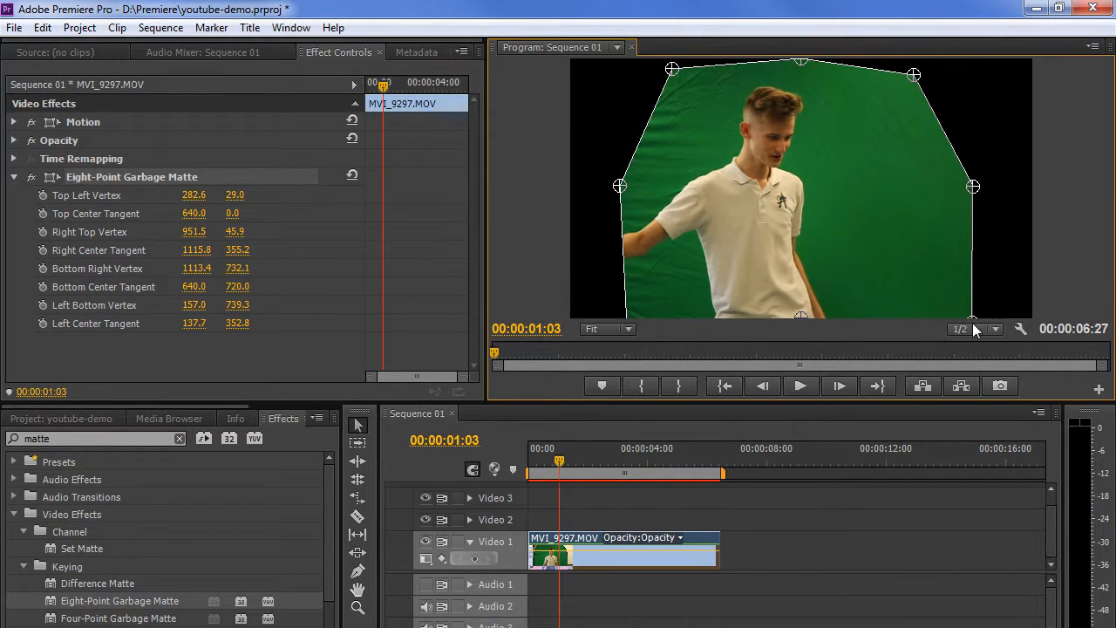
left_click_drag(558, 468, 578, 478)
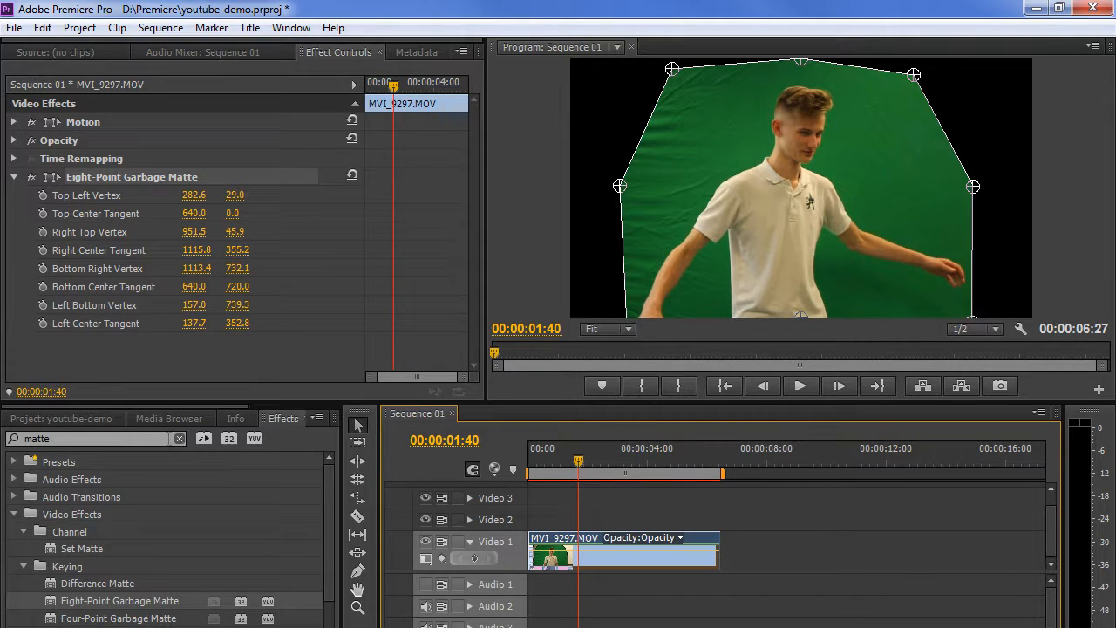
left_click(69, 439)
left_click(179, 439)
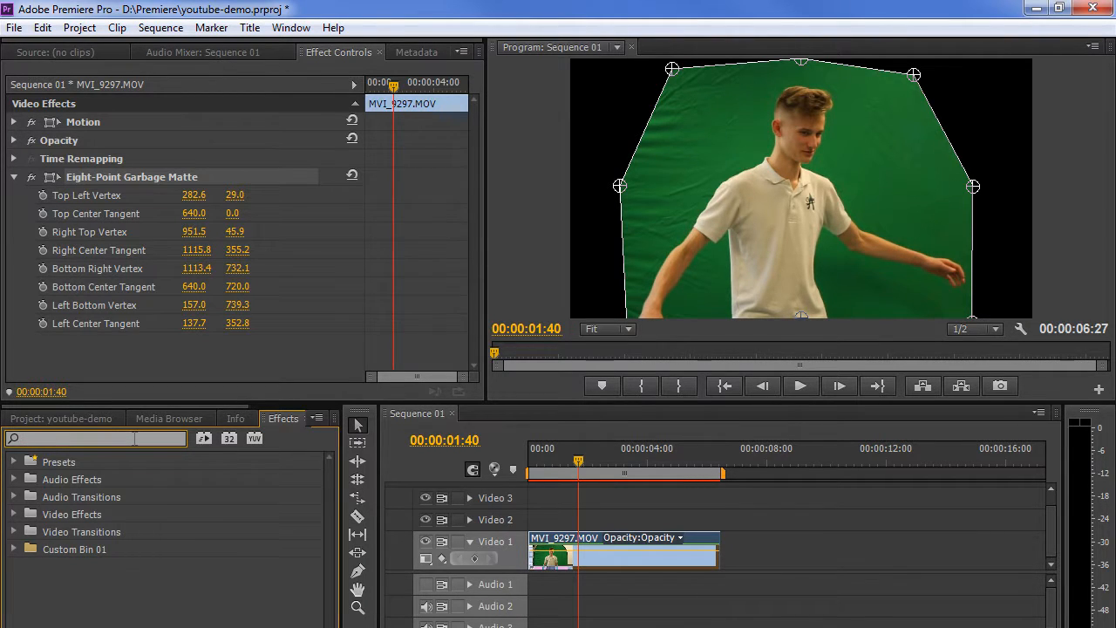
Search 'ultra' and apply Ultra Key to the green-screen clip, then select the clip.
type("ultra")
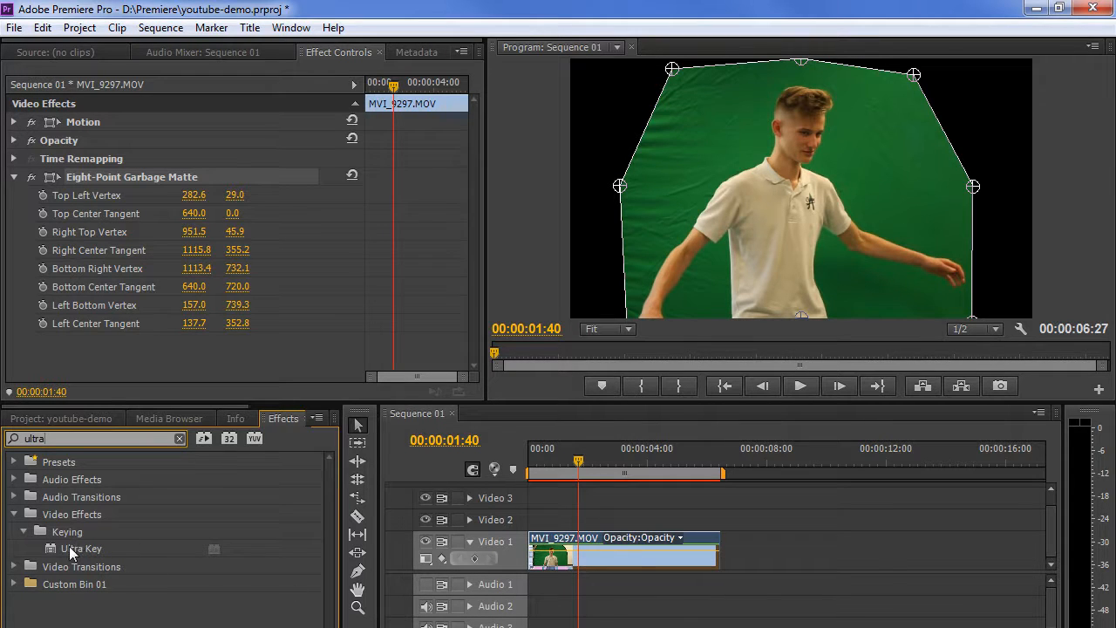
left_click_drag(69, 546, 571, 548)
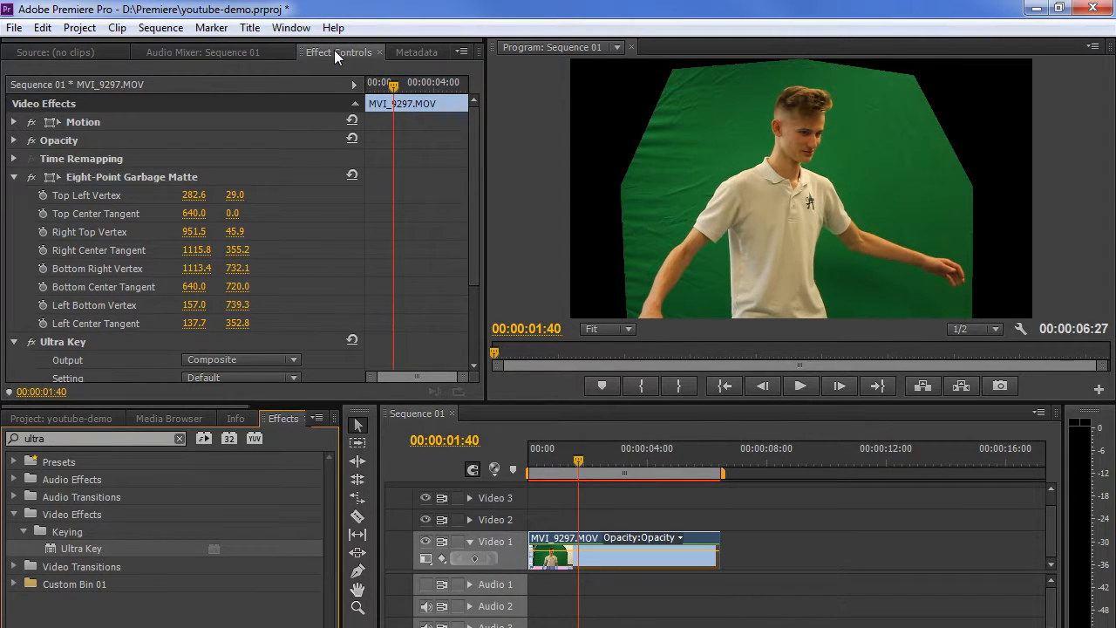
left_click(552, 541)
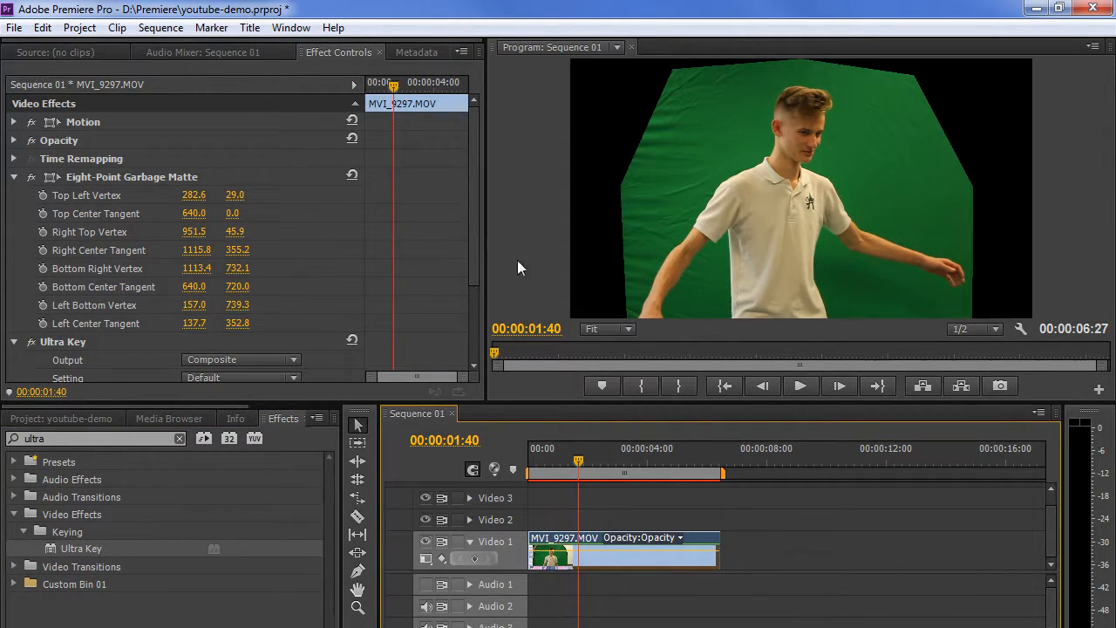
left_click(475, 218)
Sample the green backdrop with Ultra Key's Key Color eyedropper to remove the background.
left_click_drag(476, 218, 461, 304)
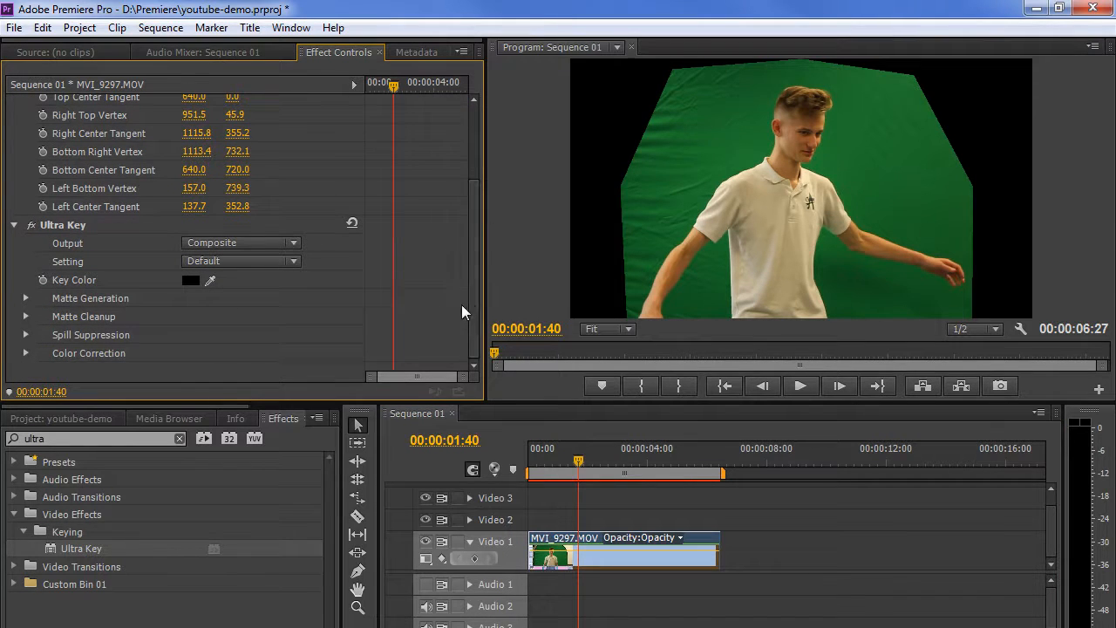
left_click(211, 278)
left_click(715, 153)
left_click(927, 207)
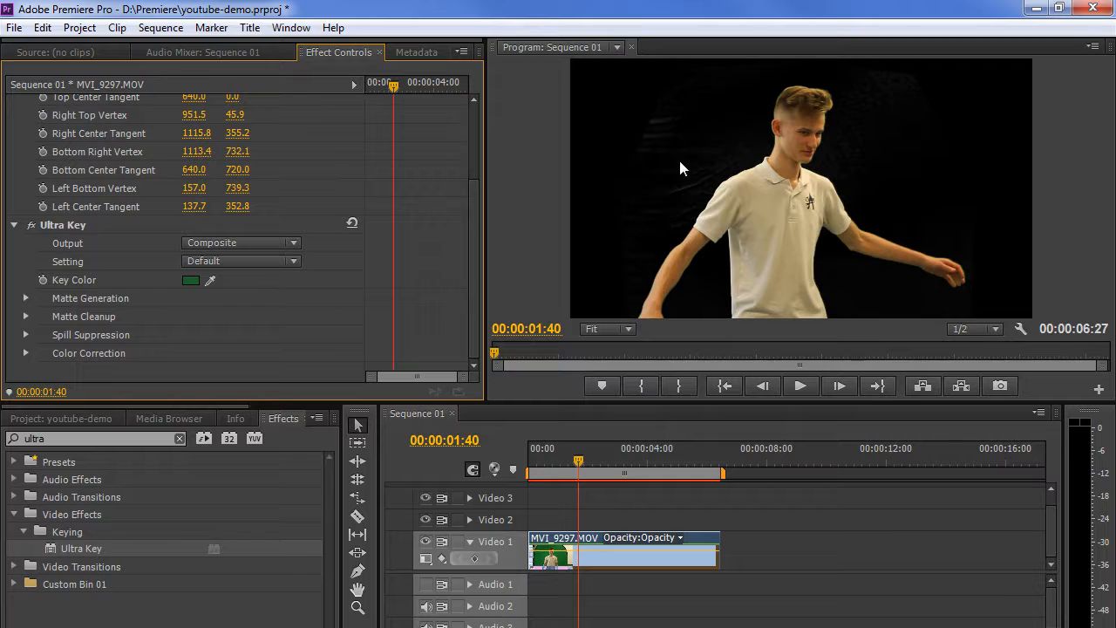
Preview the key as Alpha Channel, then set Ultra Key Output back to Composite.
left_click(290, 249)
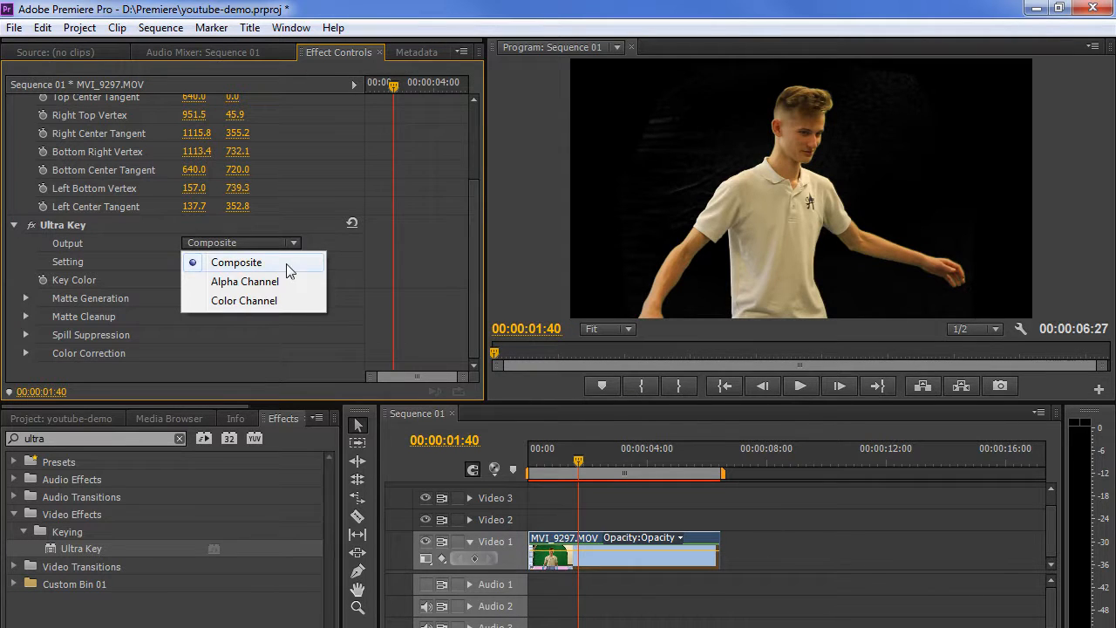
left_click(278, 280)
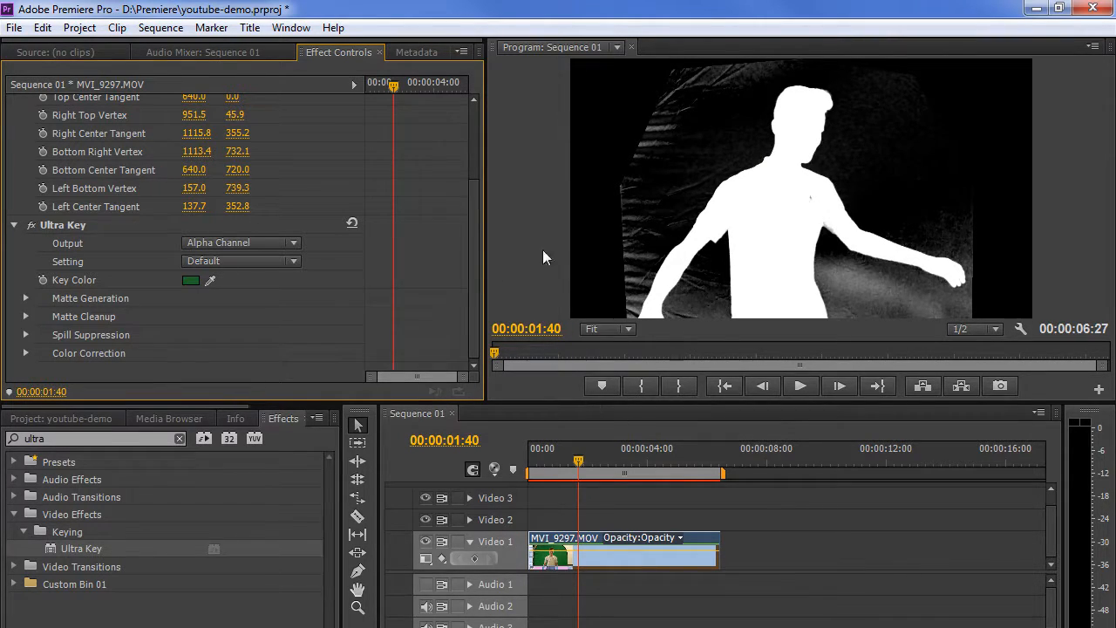
left_click(293, 244)
left_click(273, 261)
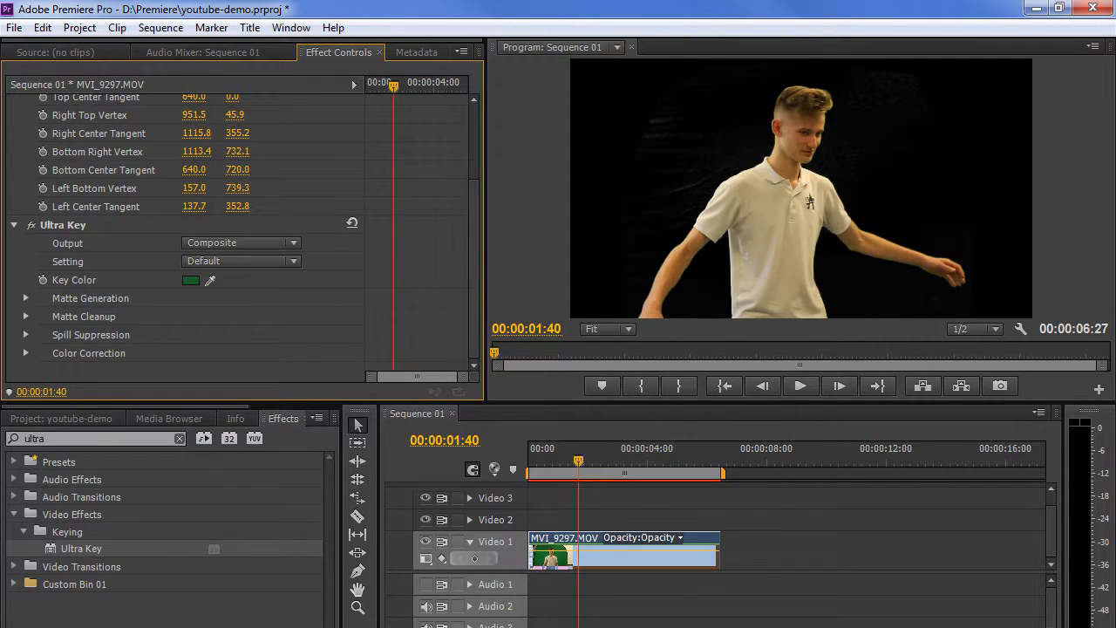
left_click(70, 417)
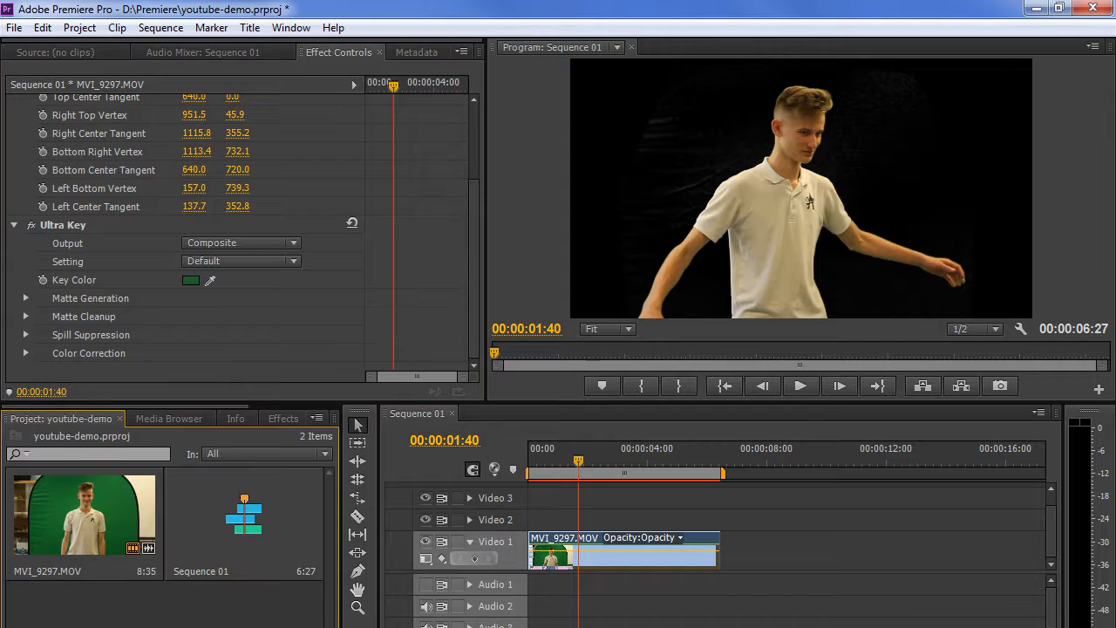
Import NY-time.jpg from Explorer into the project bin.
key("alt+Tab")
left_click_drag(1111, 212, 987, 97)
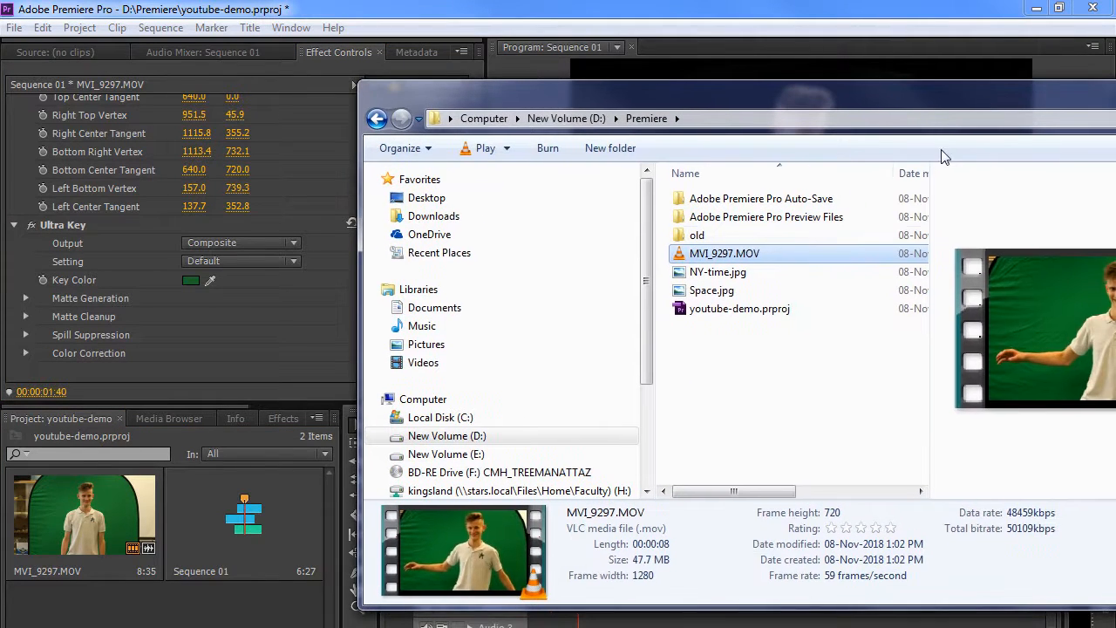
left_click(701, 278)
left_click_drag(724, 277, 172, 611)
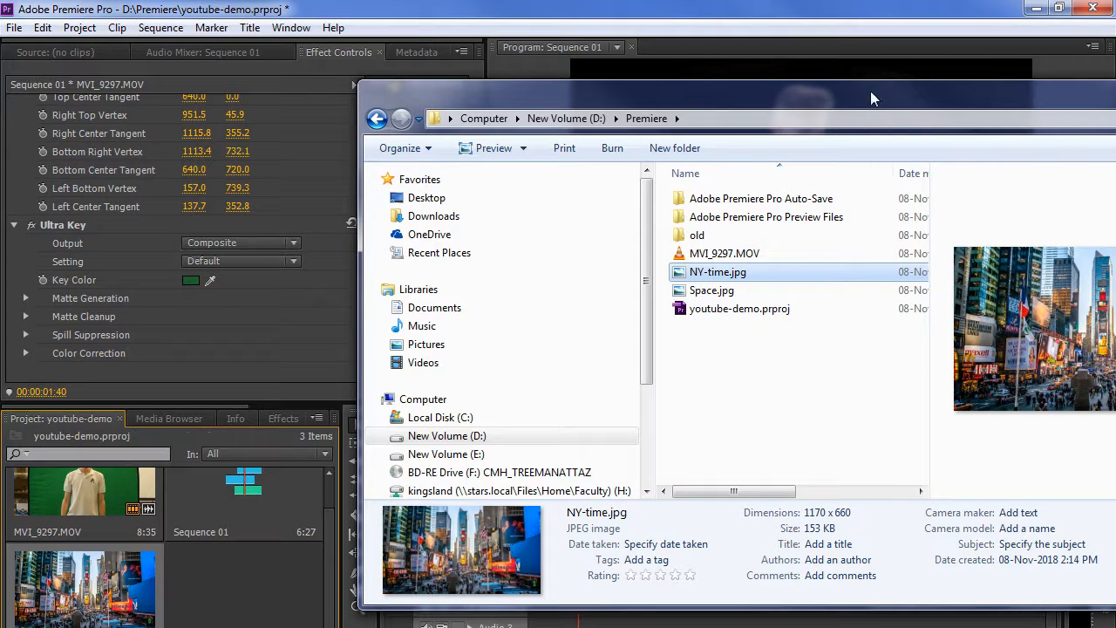
left_click_drag(877, 88, 0, 111)
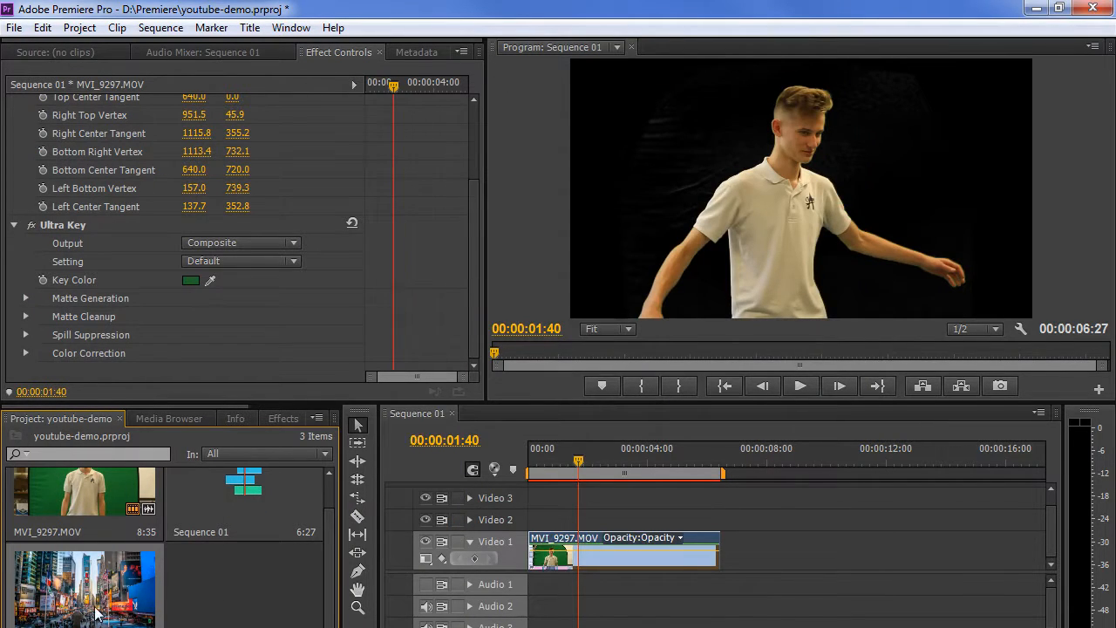
Move MVI_9297.MOV to Video 2 and place NY-time.jpg on Video 1, extended to the clip's end.
left_click_drag(109, 578, 534, 530)
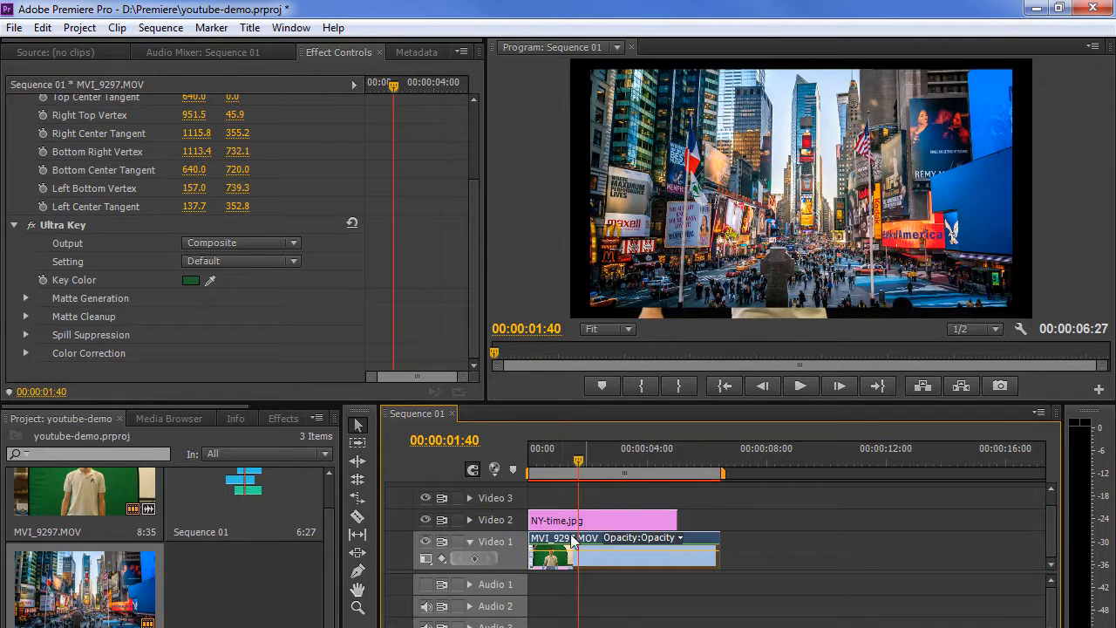
left_click_drag(604, 523, 809, 524)
left_click_drag(587, 545, 587, 522)
left_click_drag(775, 518, 571, 556)
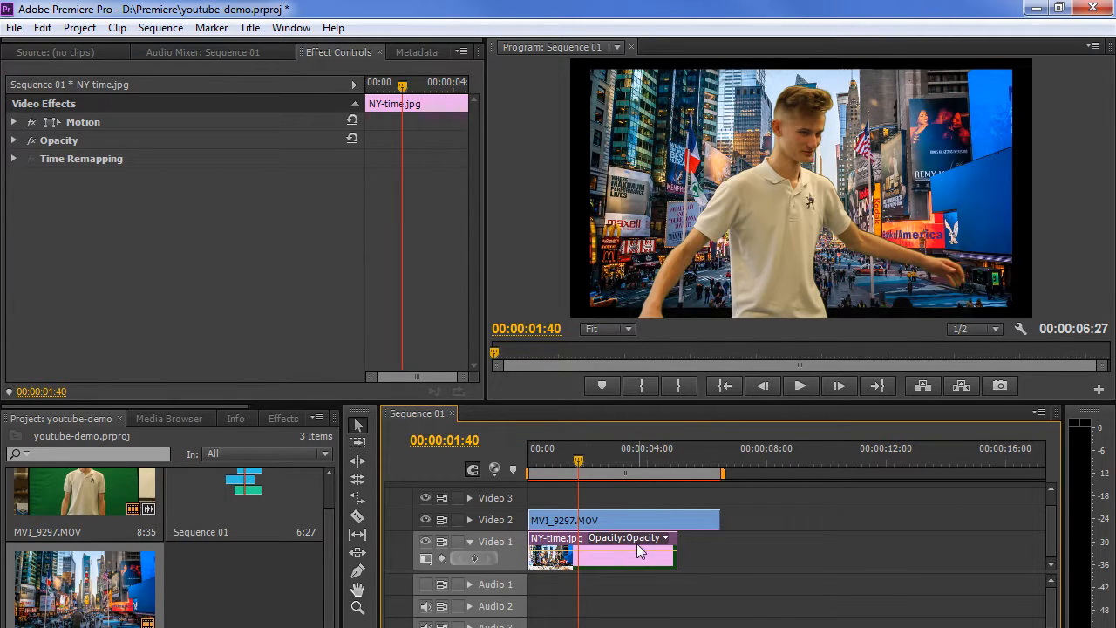
left_click_drag(675, 550, 718, 544)
left_click_drag(582, 461, 608, 465)
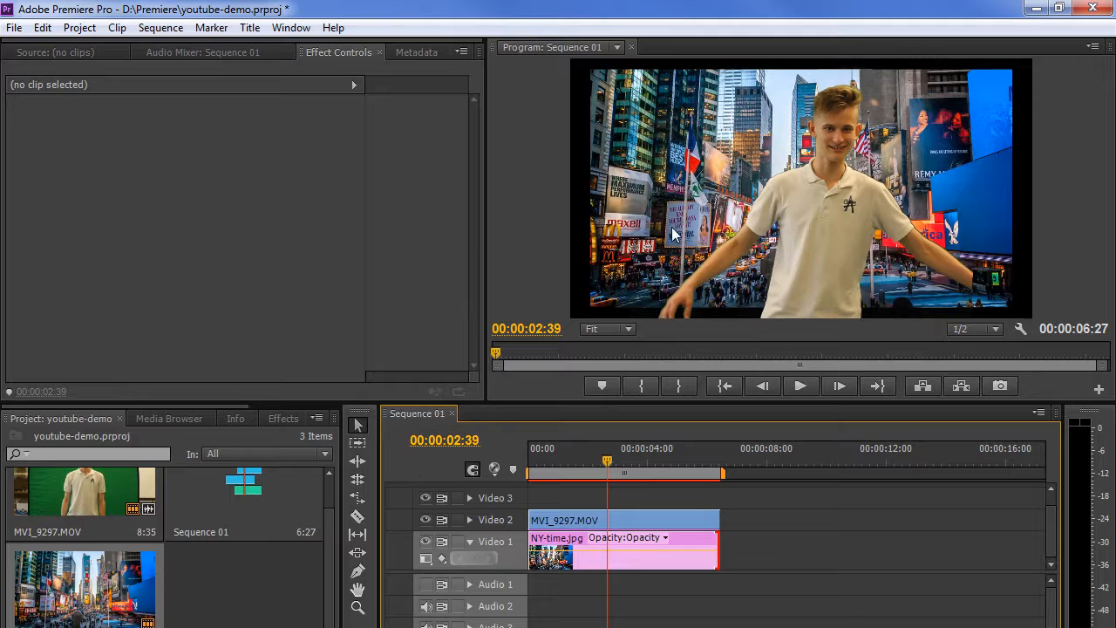
Compare NY-time.jpg and MVI_9297.MOV effect settings, leaving NY-time.jpg selected.
left_click(686, 537)
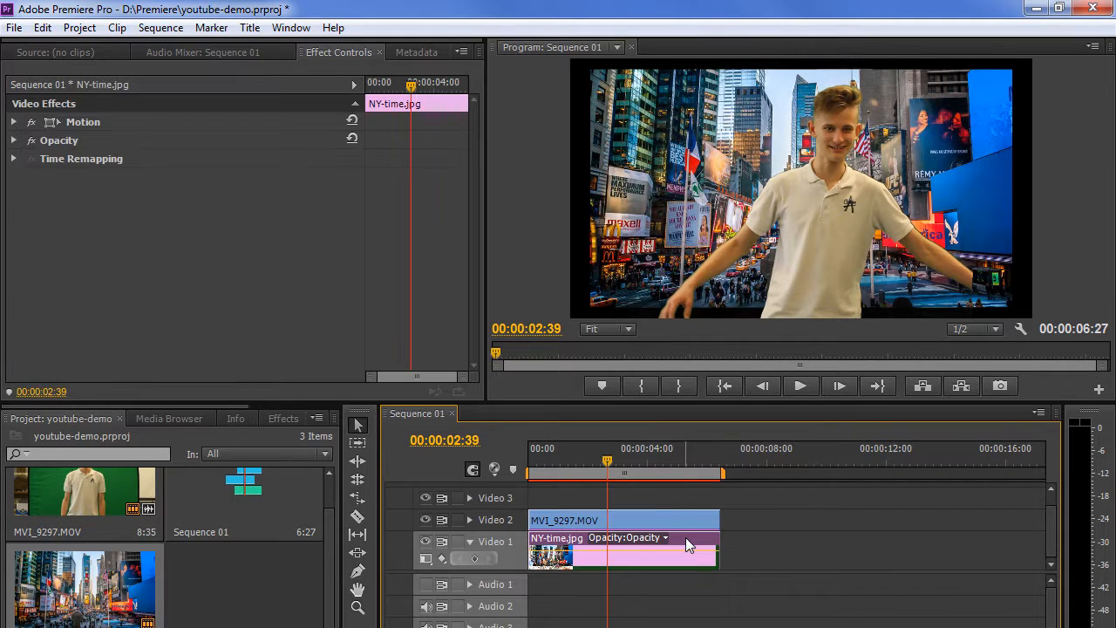
left_click(686, 520)
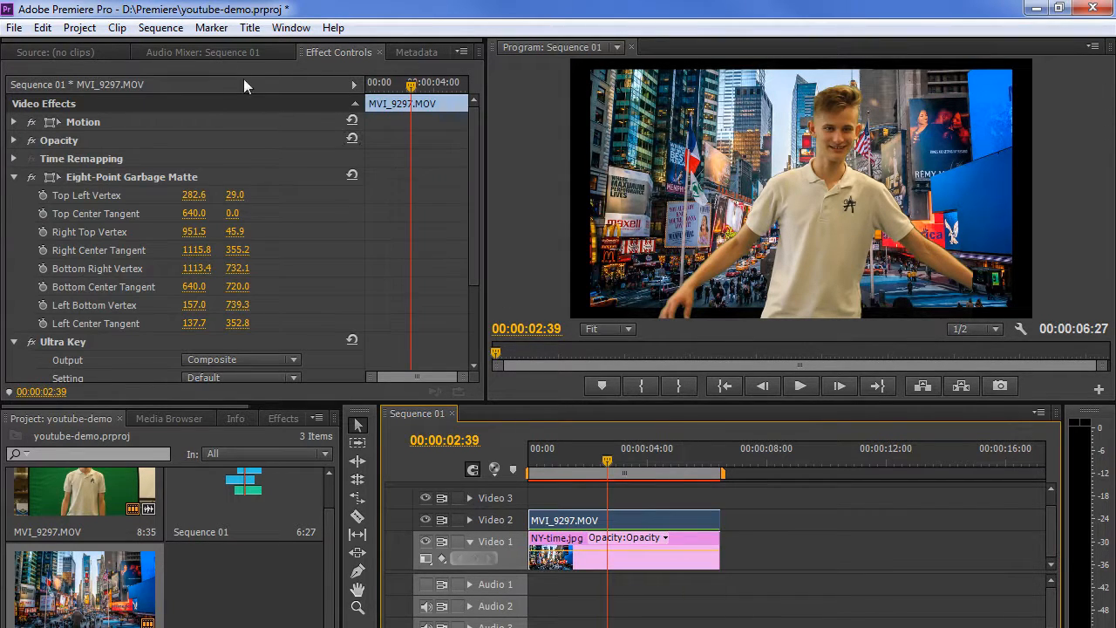
left_click(691, 542)
left_click(680, 515)
left_click(690, 542)
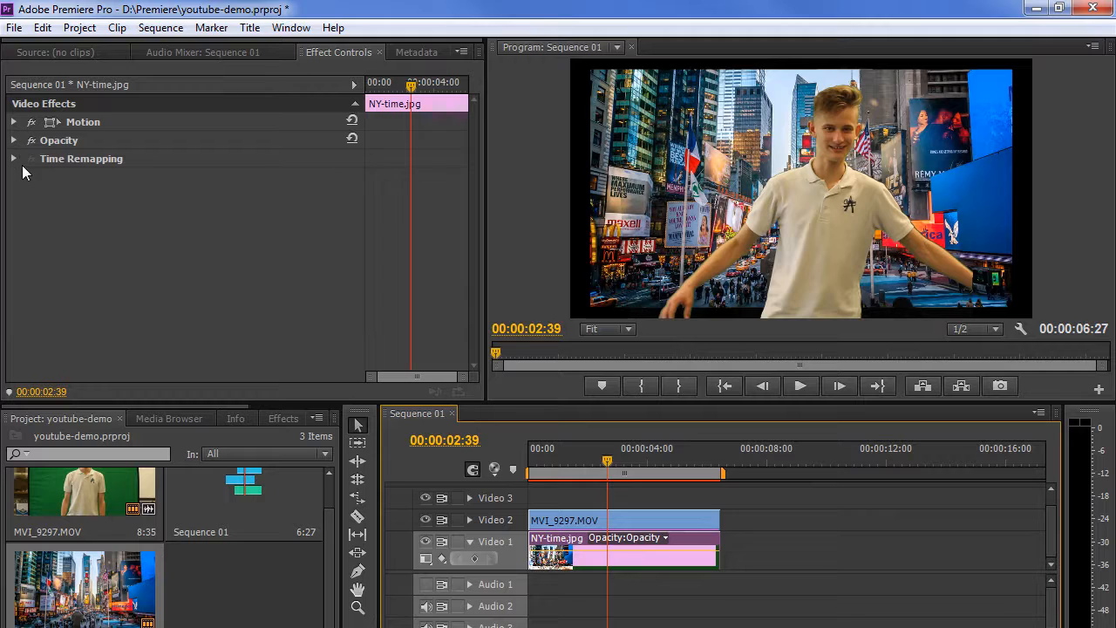
Set the background's Motion Scale to 120, trying other sizes before settling on 120.
left_click(15, 123)
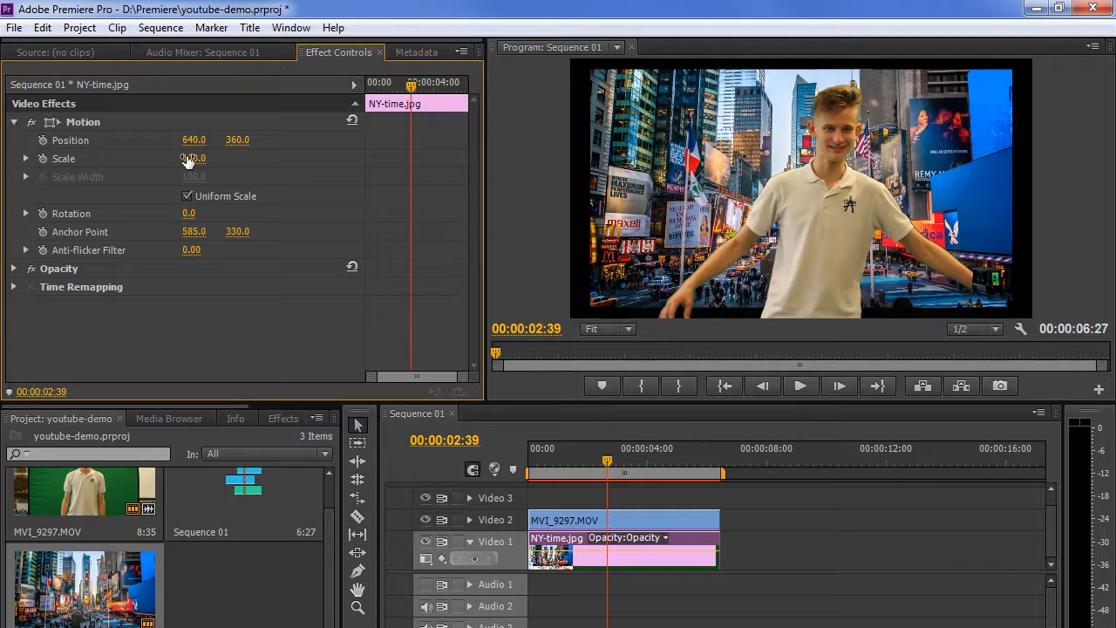
left_click(196, 157)
type("120")
key("Return")
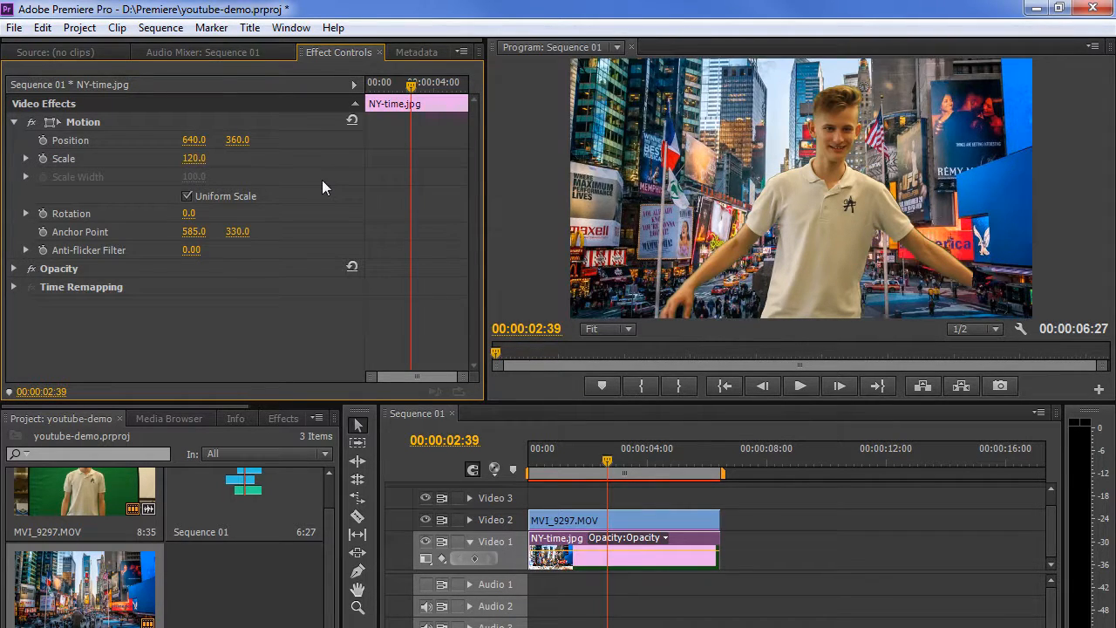
left_click_drag(201, 159, 227, 166)
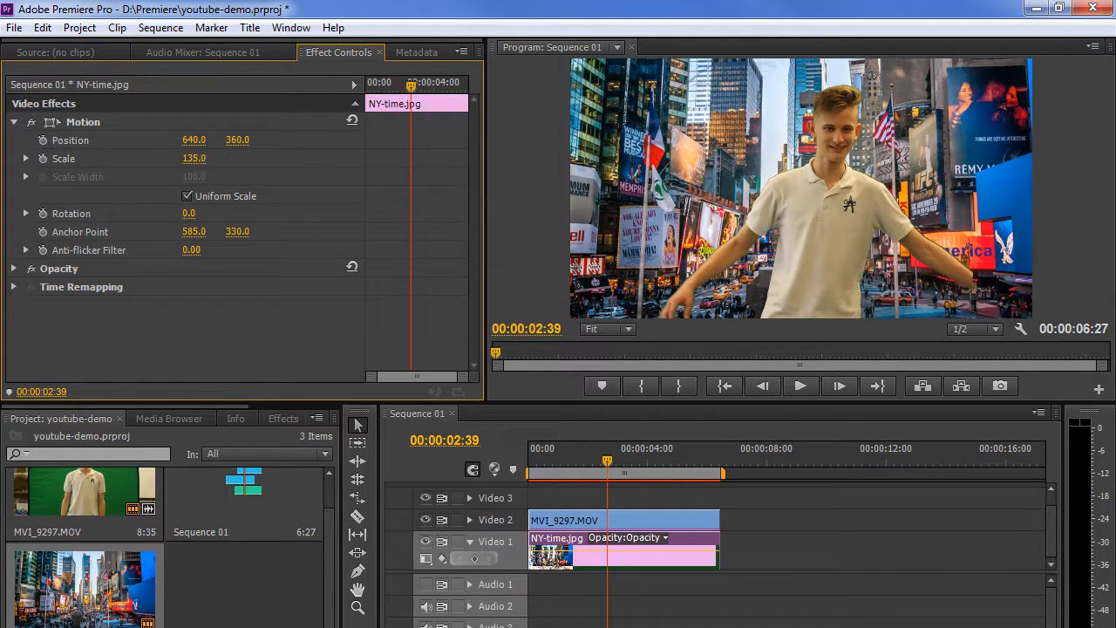
left_click(193, 158)
type("120")
key("Return")
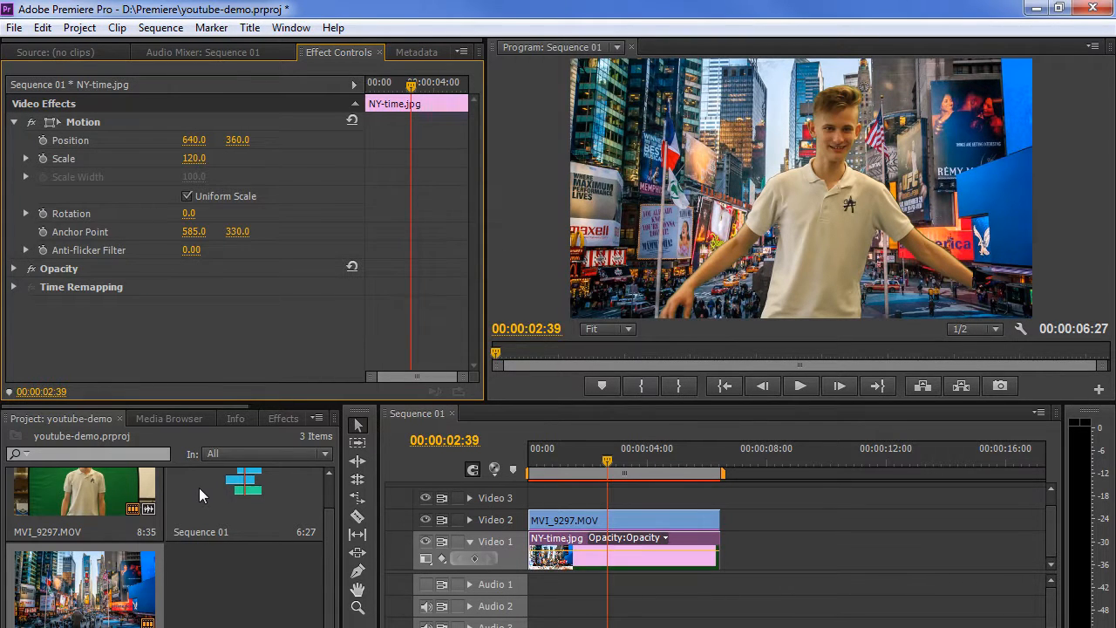
Select MVI_9297.MOV and switch Ultra Key Output to Alpha Channel to view the matte.
left_click(646, 524)
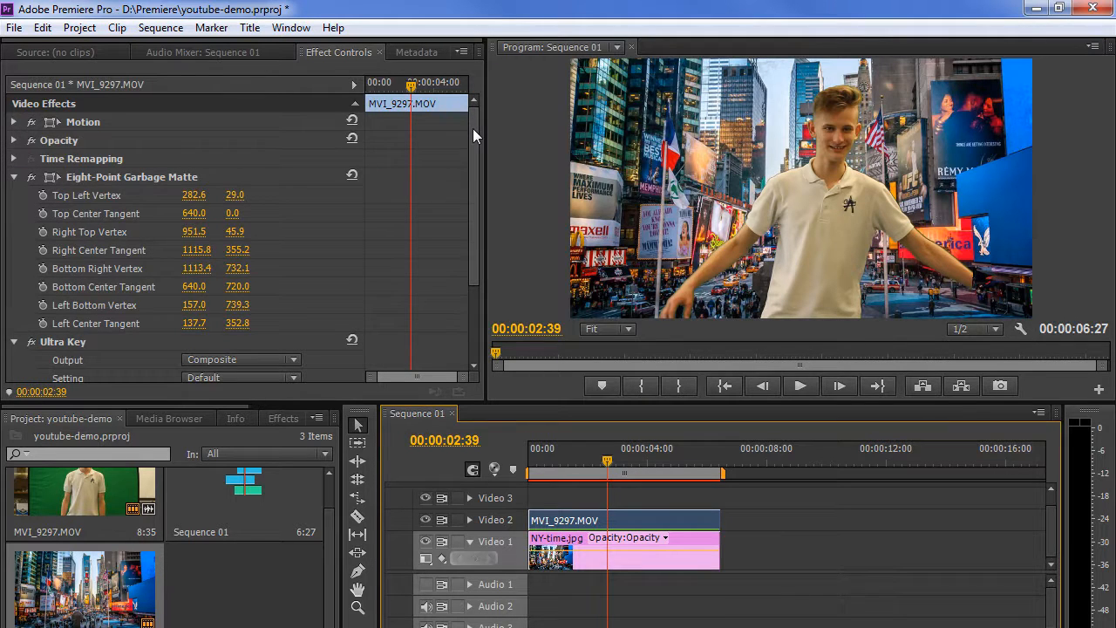
left_click_drag(473, 128, 470, 210)
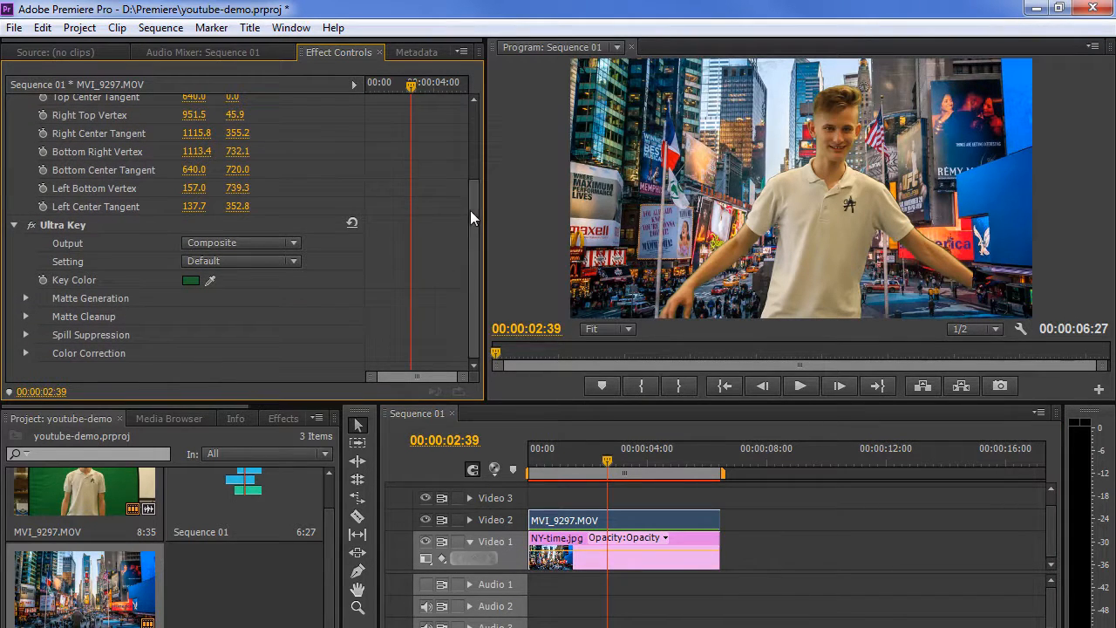
left_click(295, 243)
left_click(270, 282)
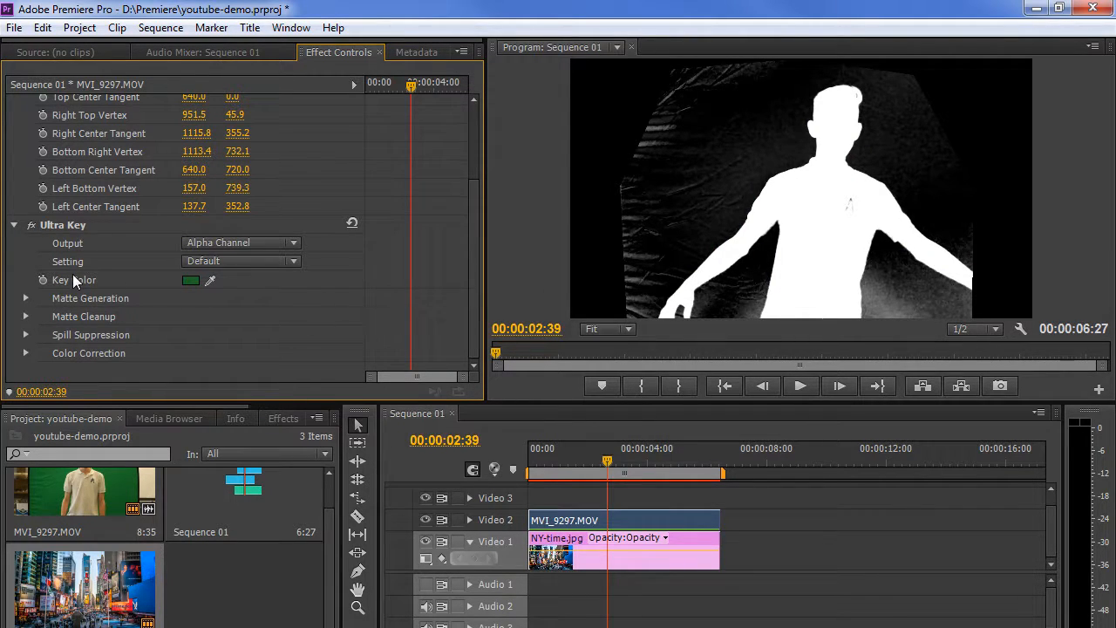
Lower Matte Generation Shadow to 0.0, then return Ultra Key Output to Composite.
left_click(25, 298)
left_click_drag(469, 208, 468, 250)
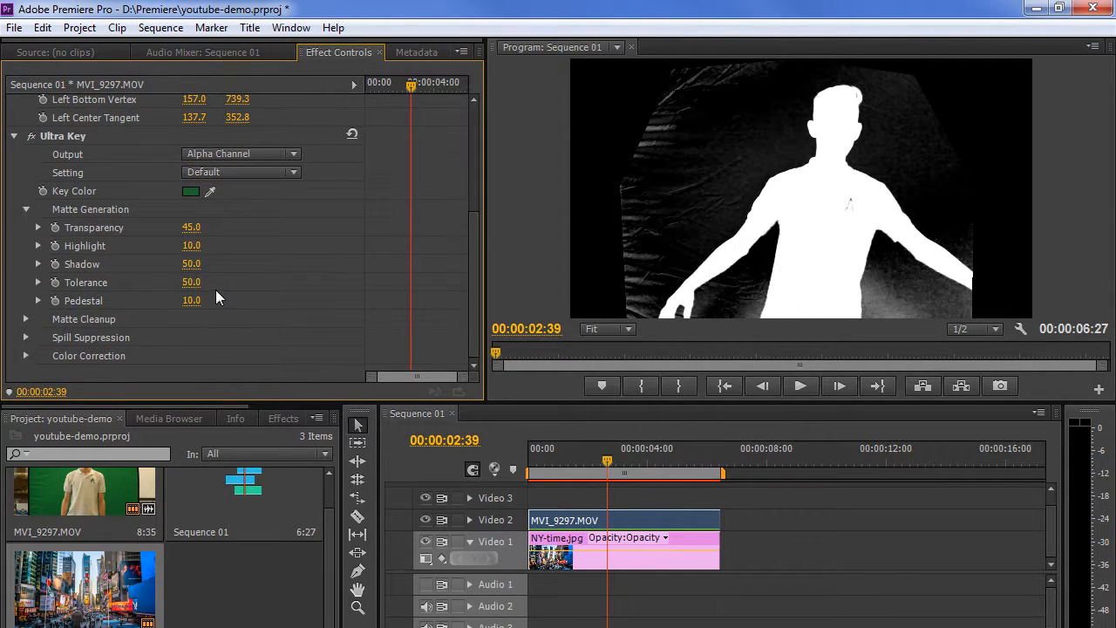
left_click_drag(186, 264, 147, 264)
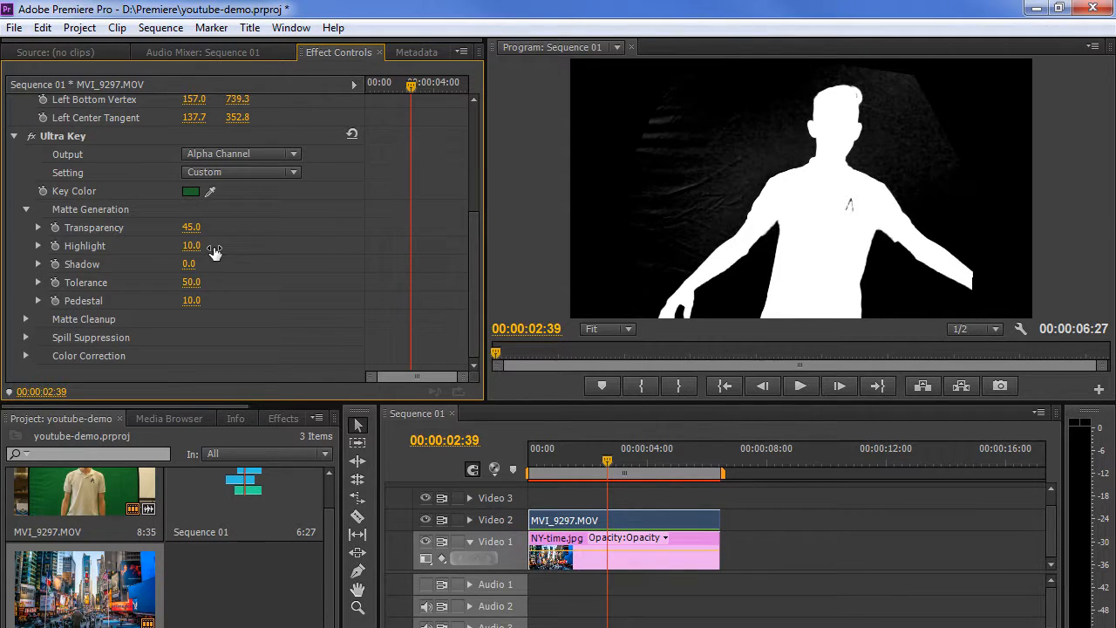
left_click(296, 155)
left_click(266, 172)
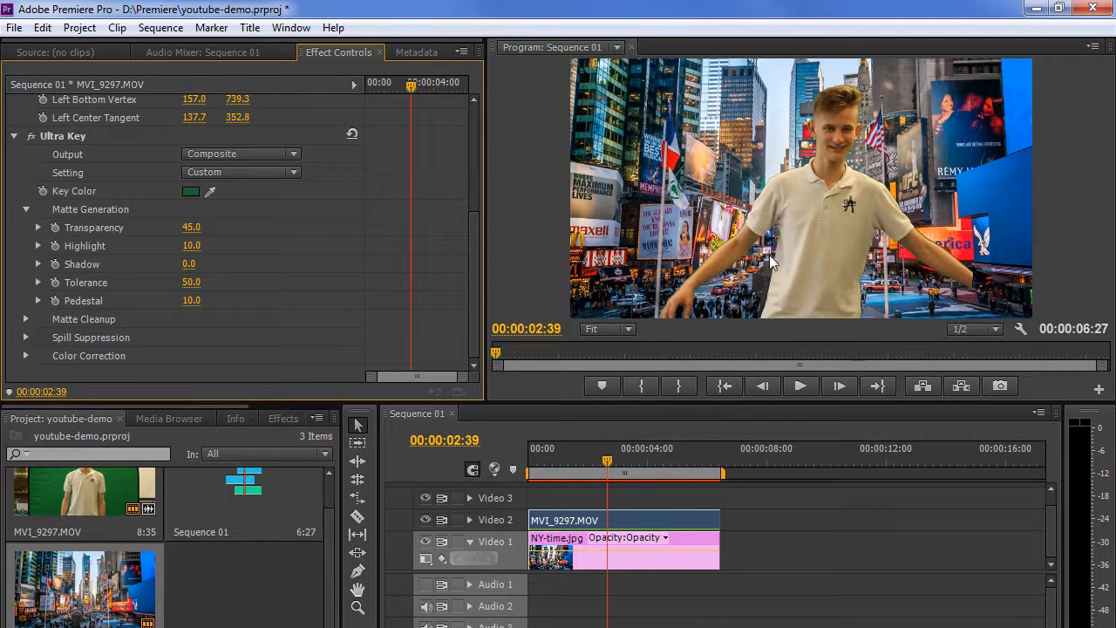
Play the composite to check the key, then scrub Matte Cleanup Choke up and back to 82.
key("space")
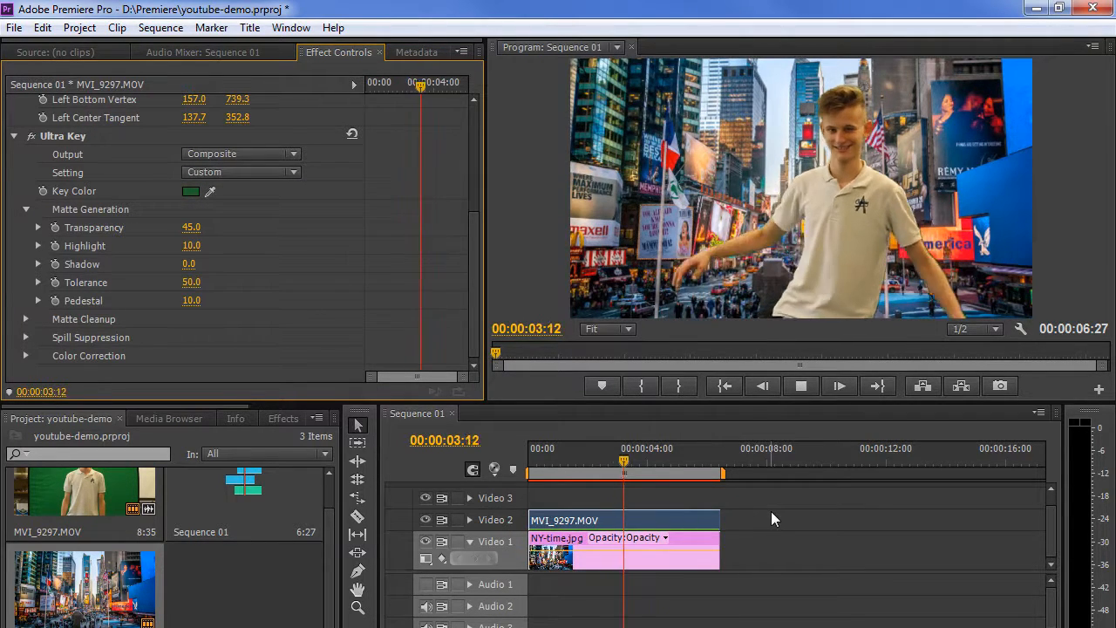
key("space")
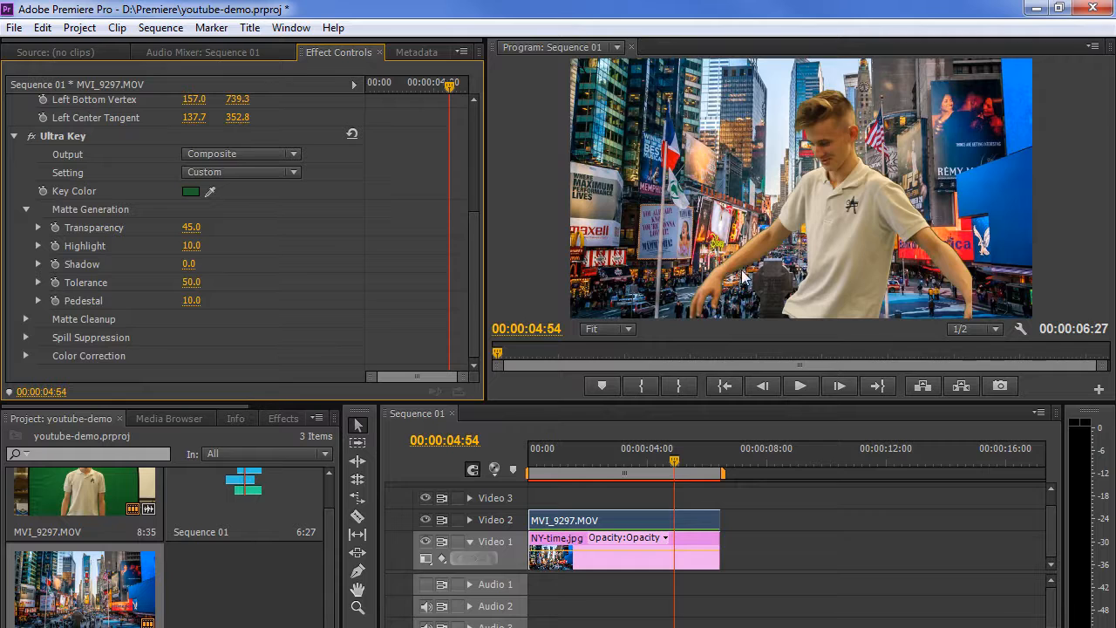
left_click(25, 320)
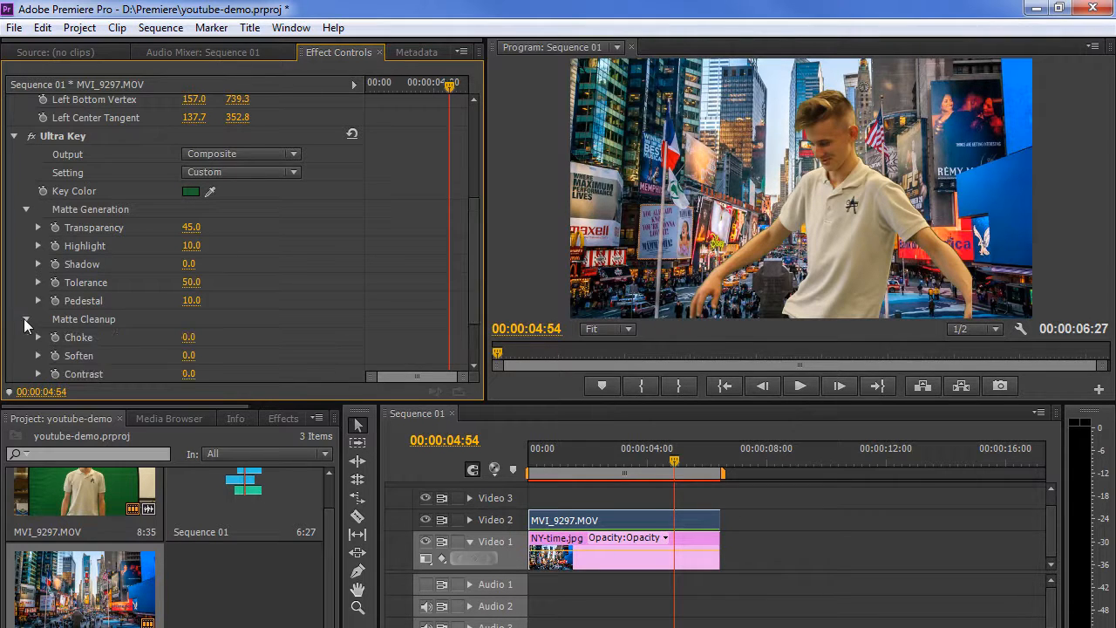
left_click_drag(202, 341, 288, 340)
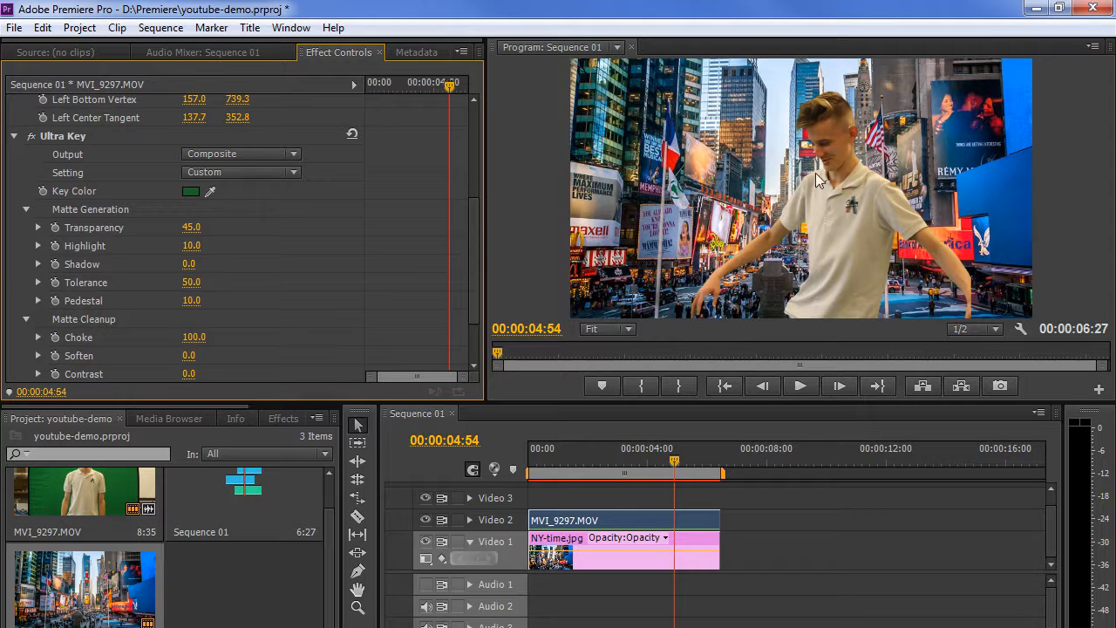
left_click_drag(204, 341, 188, 341)
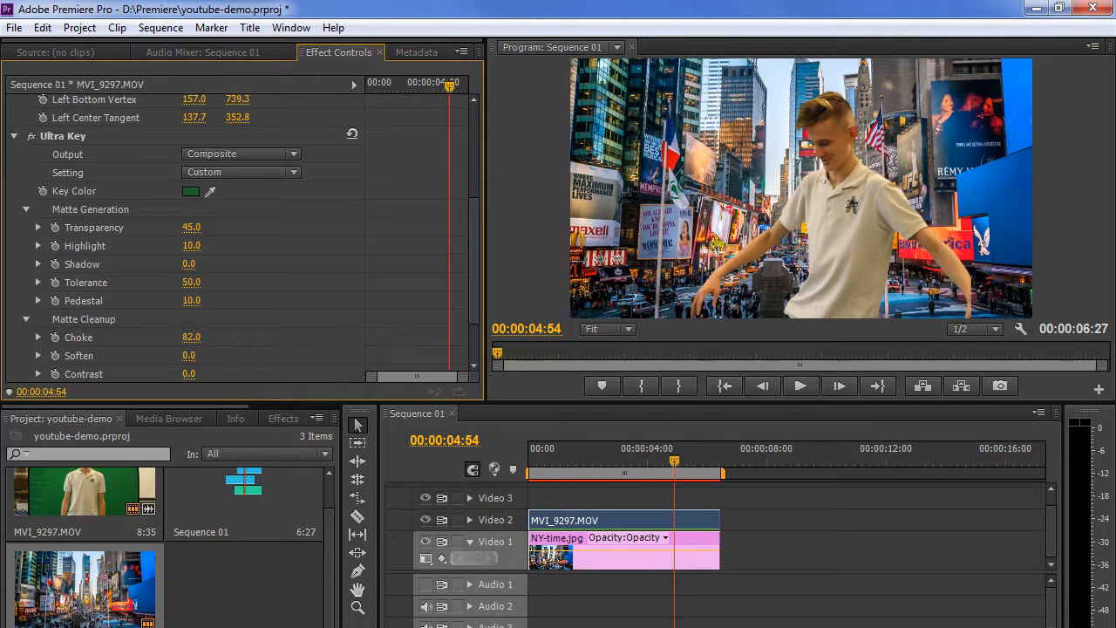
Set Choke to 20 after trying 10, and move the playhead back near the start.
left_click(200, 339)
type("10")
key("Return")
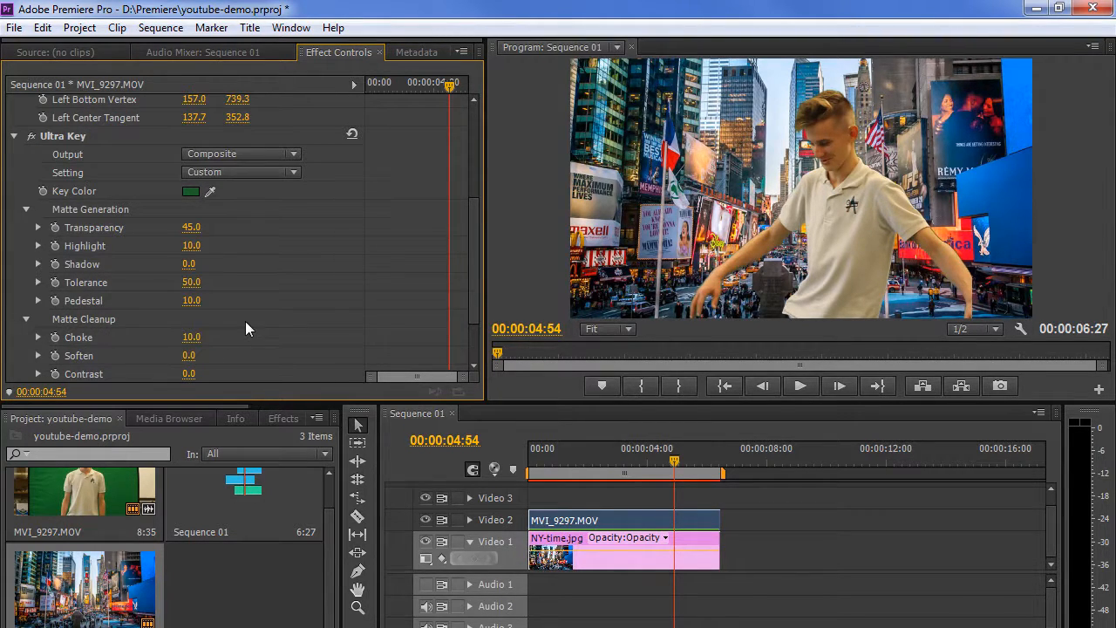
left_click(194, 337)
type("20")
key("Return")
left_click_drag(682, 465, 553, 481)
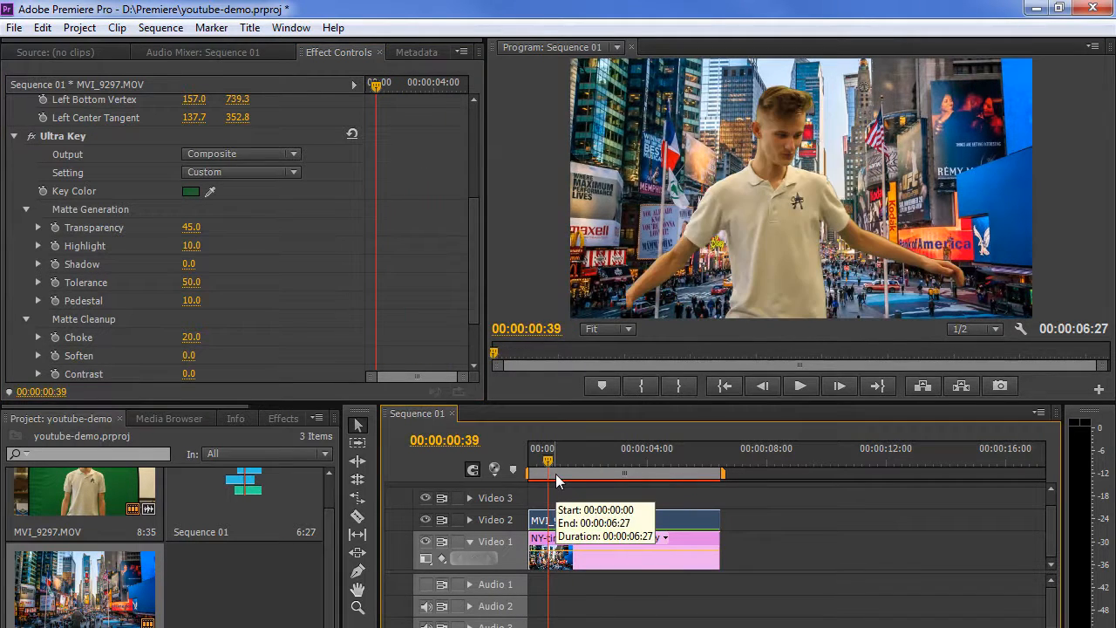
Render the work area previews and jump the playhead to 00:00:01:40.
key("Return")
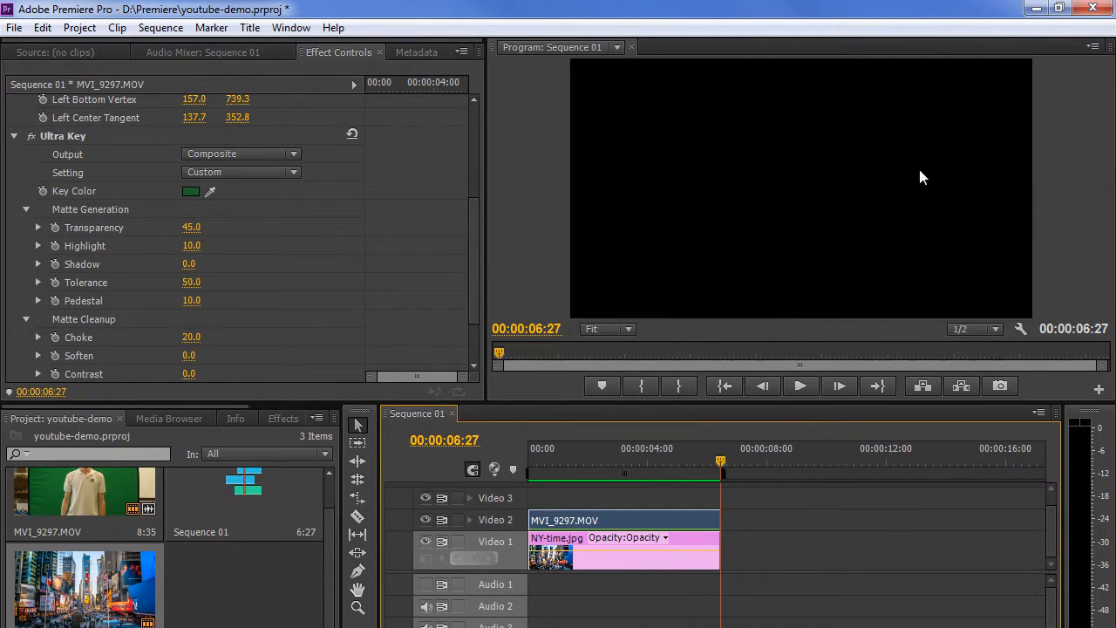
left_click(579, 476)
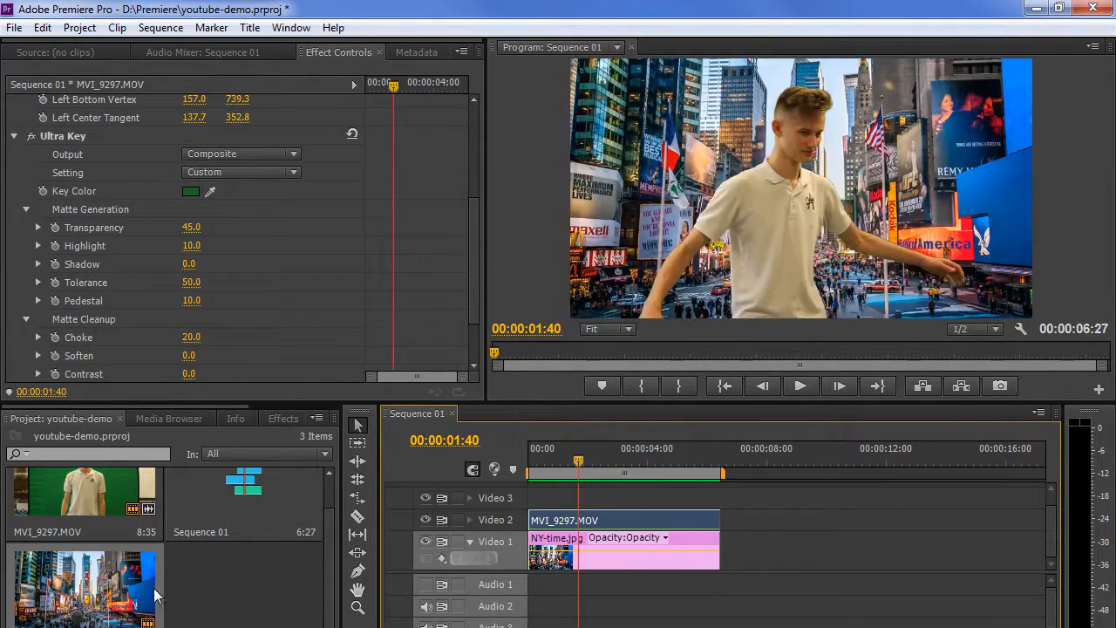